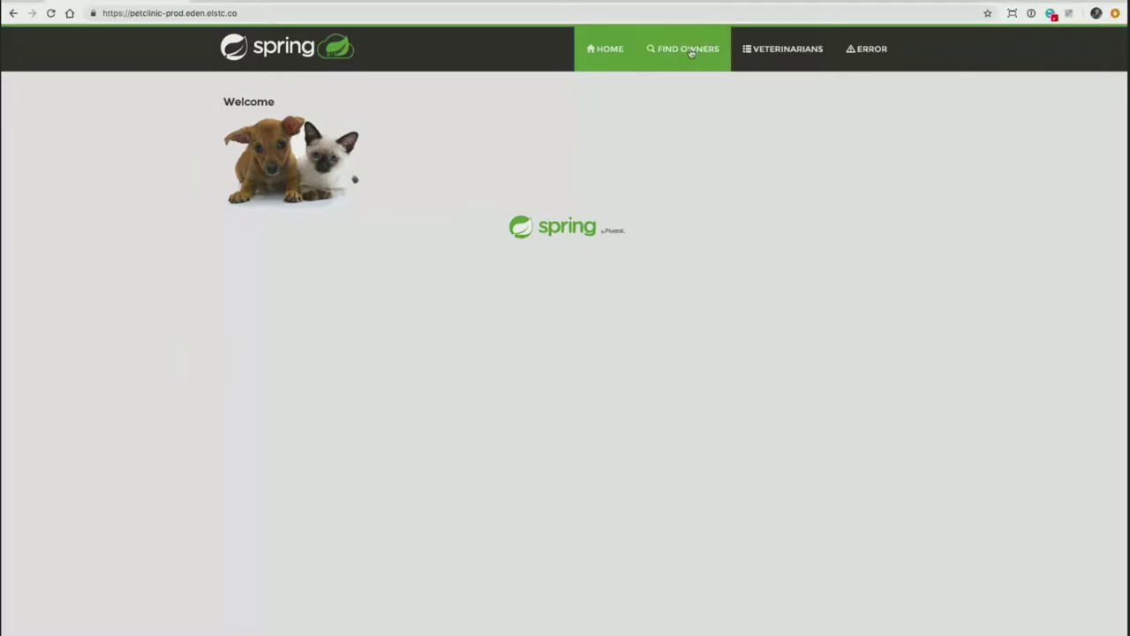
List all owners in the PetClinic site with an empty last name, and browse the full Veterinarians list
{"action": "left_click", "coordinate": [691, 51]}
{"action": "key", "text": "Return"}
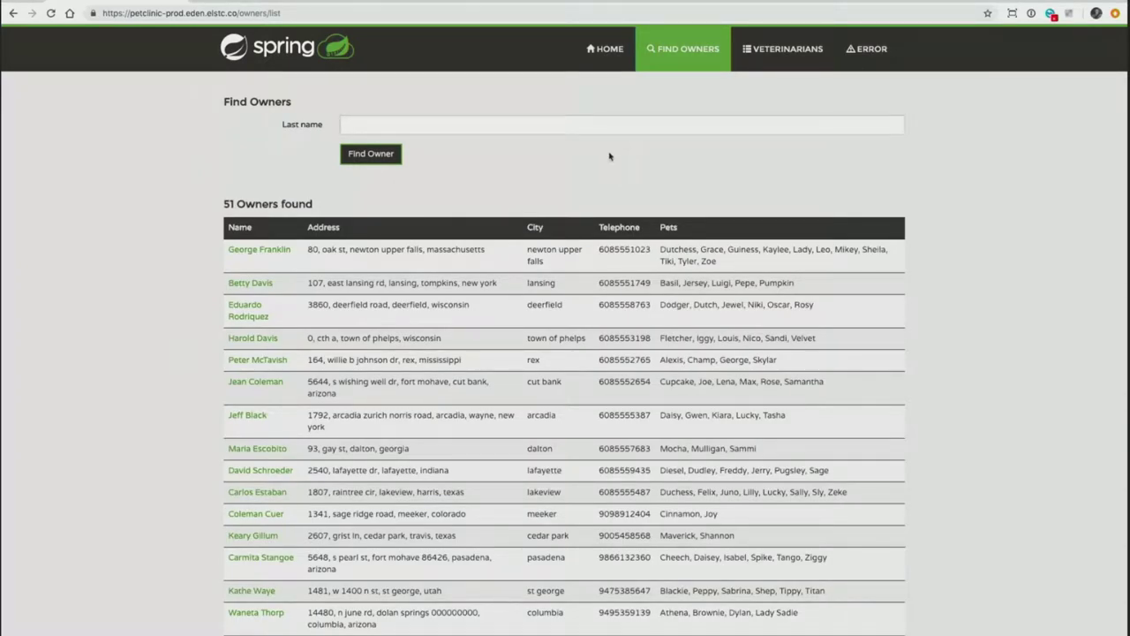
{"action": "left_click", "coordinate": [776, 57]}
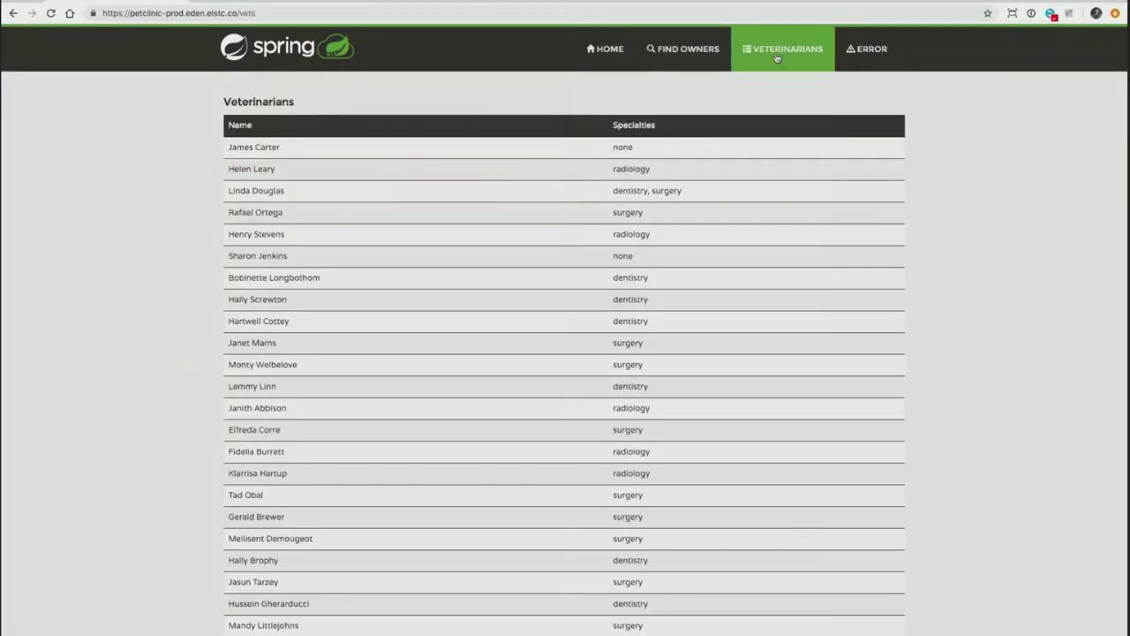
{"action": "scroll", "coordinate": [594, 282], "scroll_direction": "down", "scroll_amount": 2}
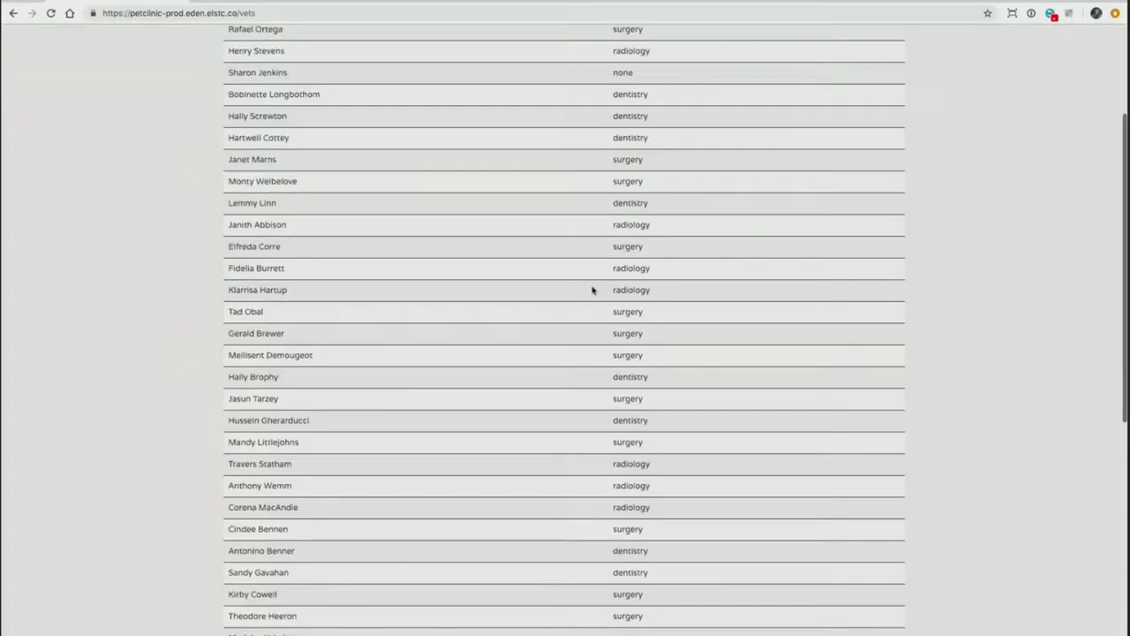
{"action": "scroll", "coordinate": [592, 289], "scroll_direction": "down", "scroll_amount": 6}
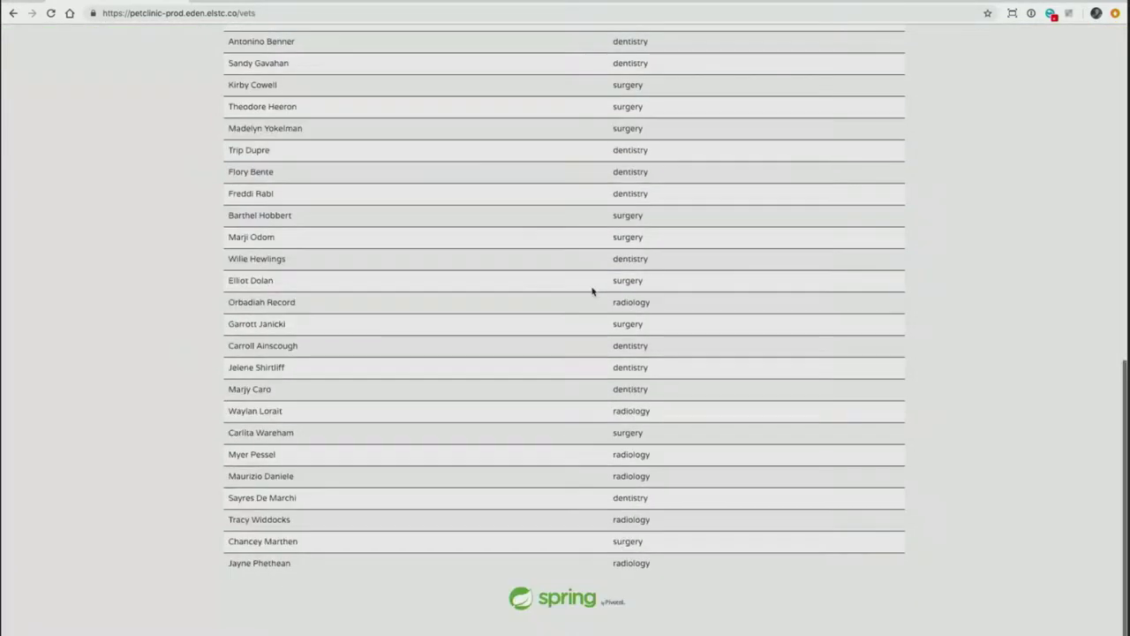
{"action": "scroll", "coordinate": [593, 291], "scroll_direction": "up", "scroll_amount": 8}
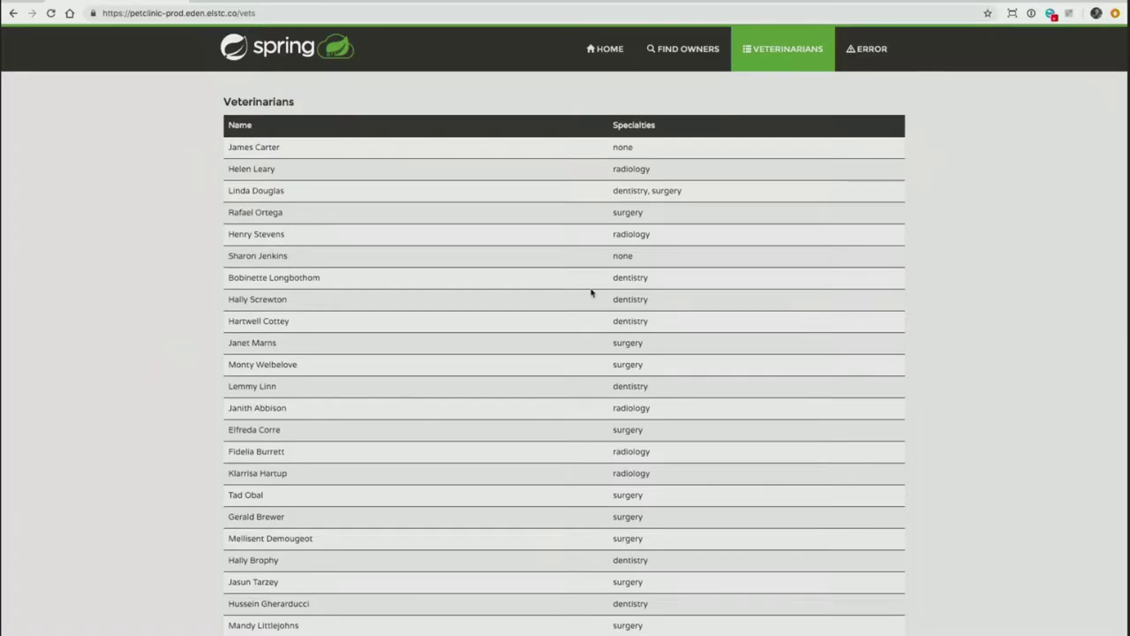
Switch to the Kibana inbox dashboard, open the Petclinic Architecture Diagram message and view its diagram at full size
{"action": "left_click", "coordinate": [364, 2]}
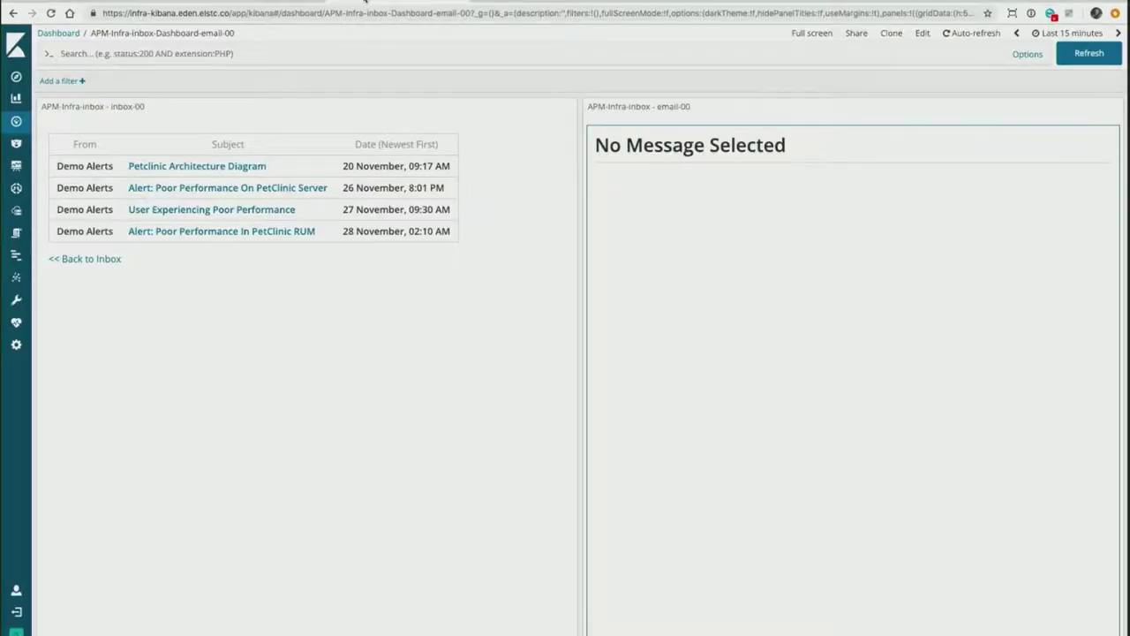
{"action": "left_click", "coordinate": [206, 168]}
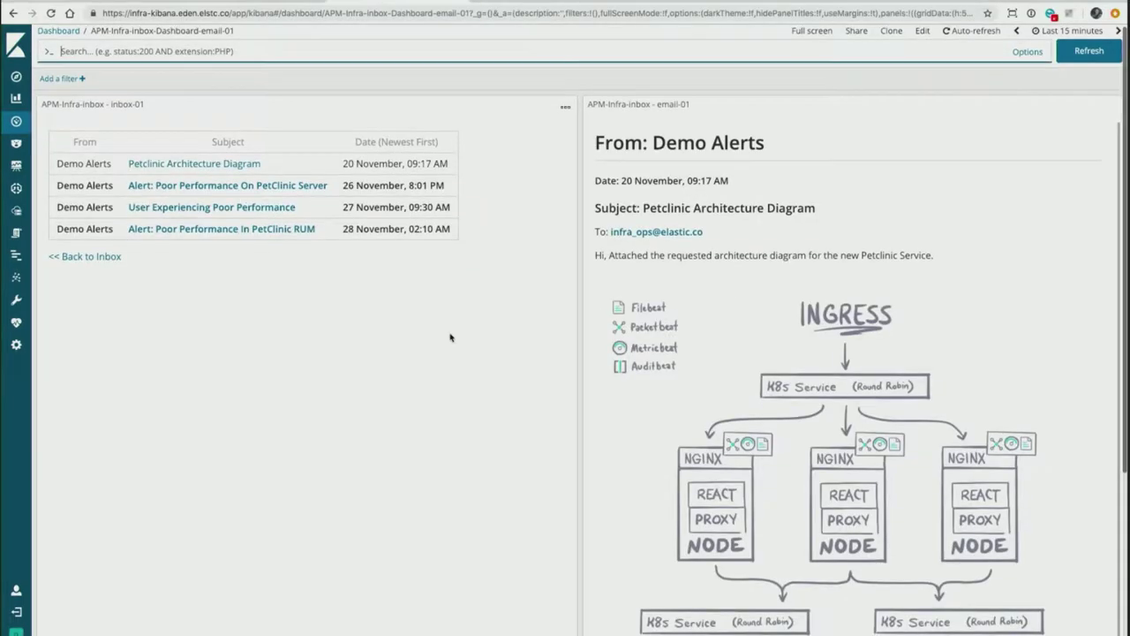
{"action": "key", "text": "ctrl+Tab"}
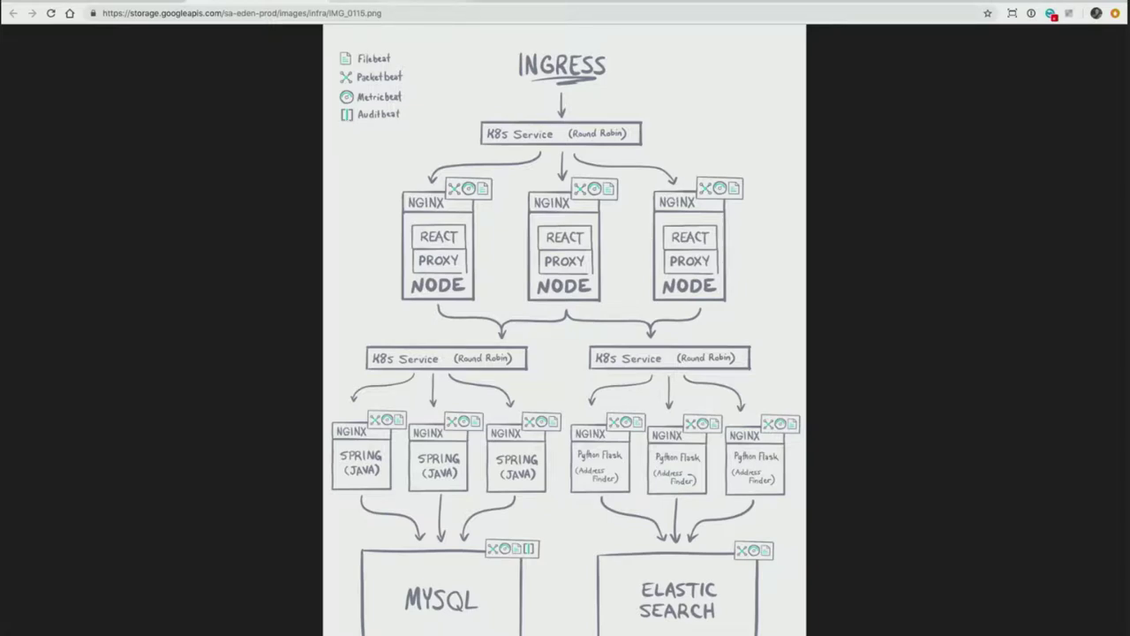
{"action": "key", "text": "ctrl+w"}
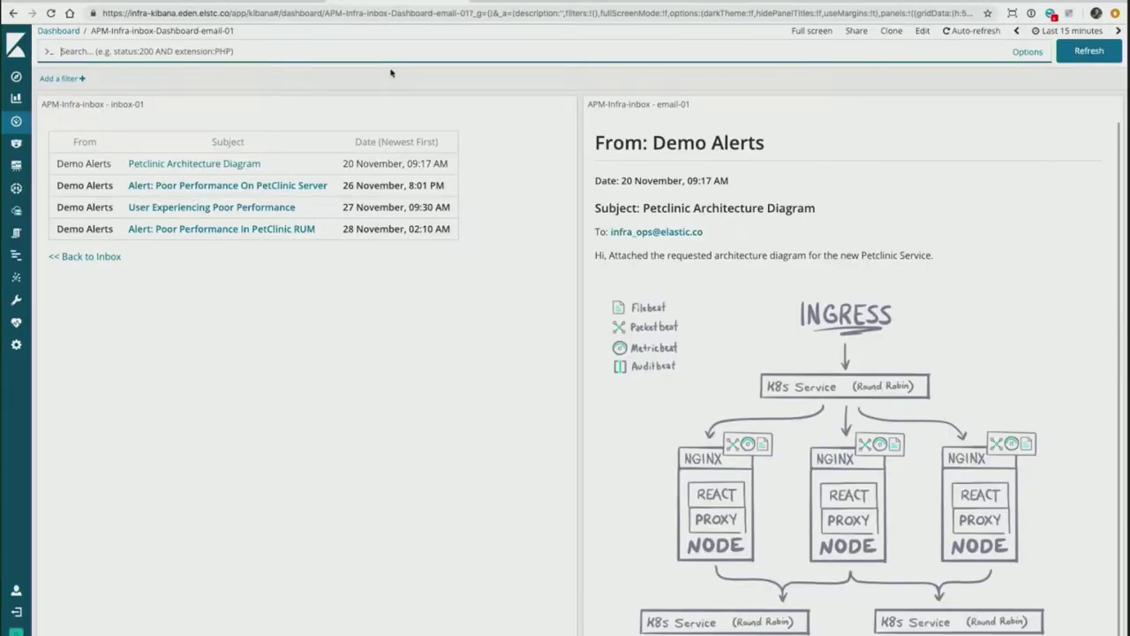
Open the message "Alert: Poor Performance On PetClinic Server" and follow its link to investigate further
{"action": "left_click", "coordinate": [259, 189]}
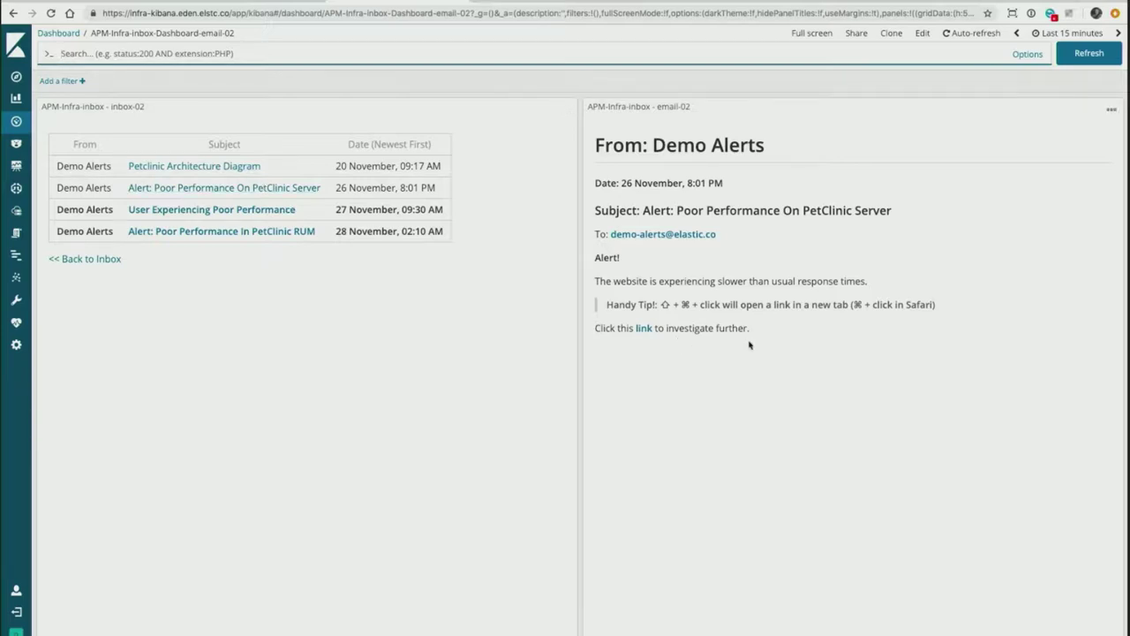
{"action": "left_click", "coordinate": [643, 328]}
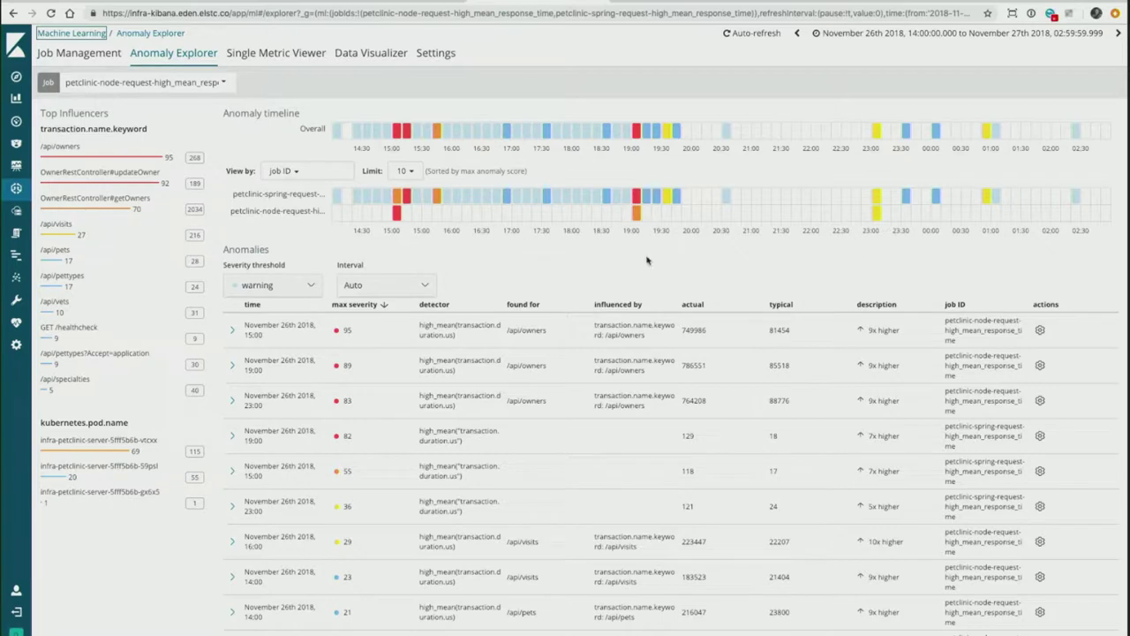
Select the November 26th 19:00 anomaly of the petclinic-spring job and open its APM Analysis
{"action": "mouse_move", "coordinate": [637, 203]}
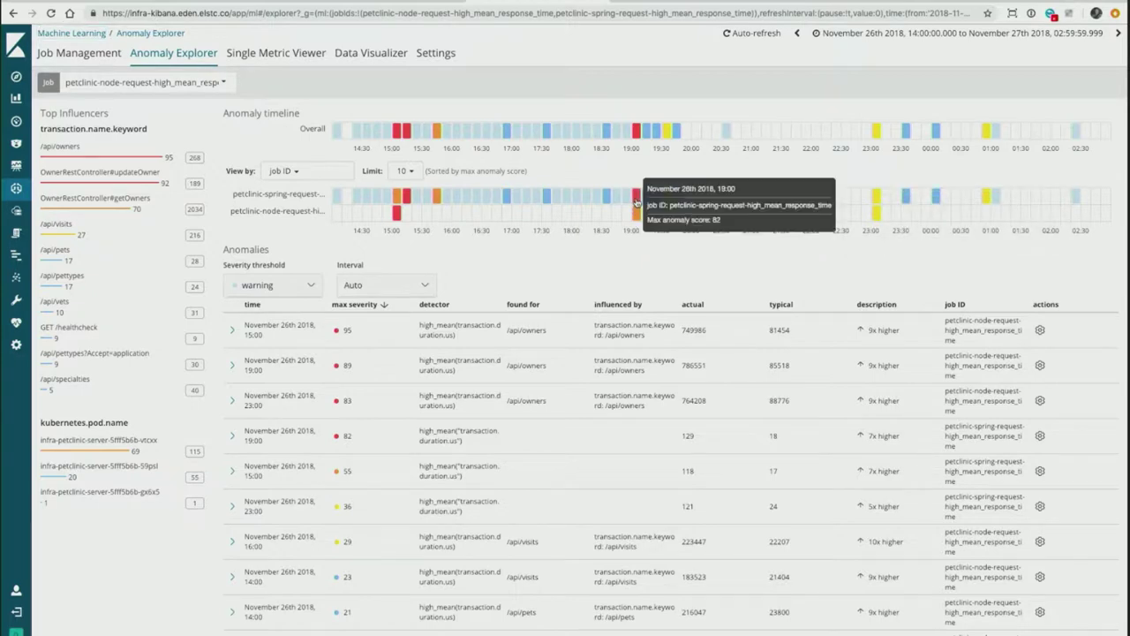
{"action": "left_click", "coordinate": [635, 198]}
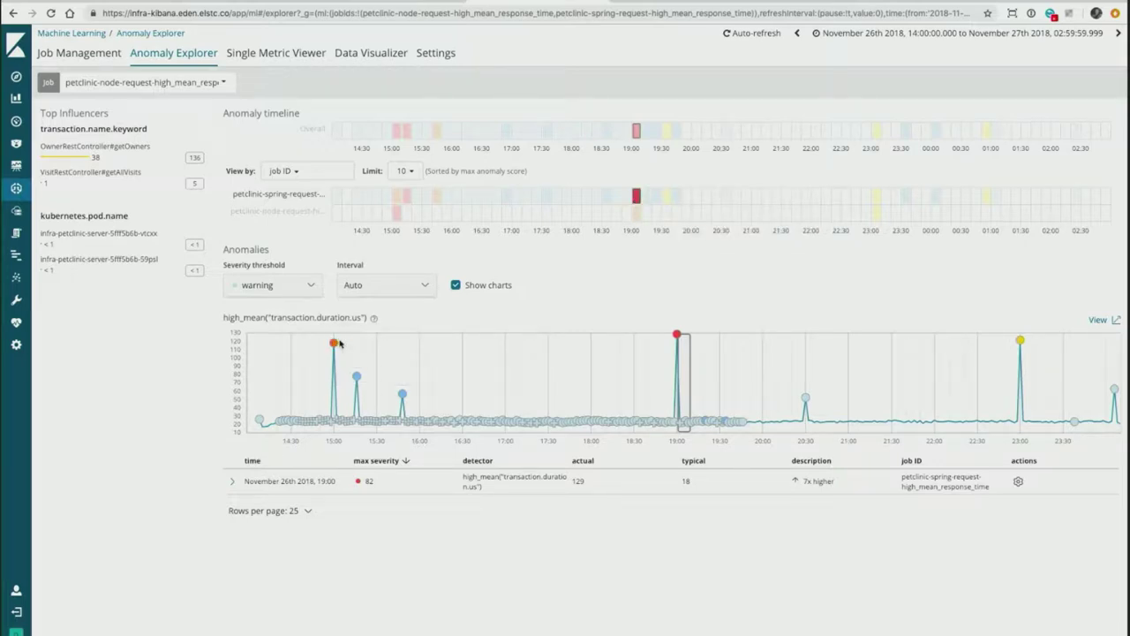
{"action": "mouse_move", "coordinate": [678, 337]}
{"action": "left_click", "coordinate": [1019, 482]}
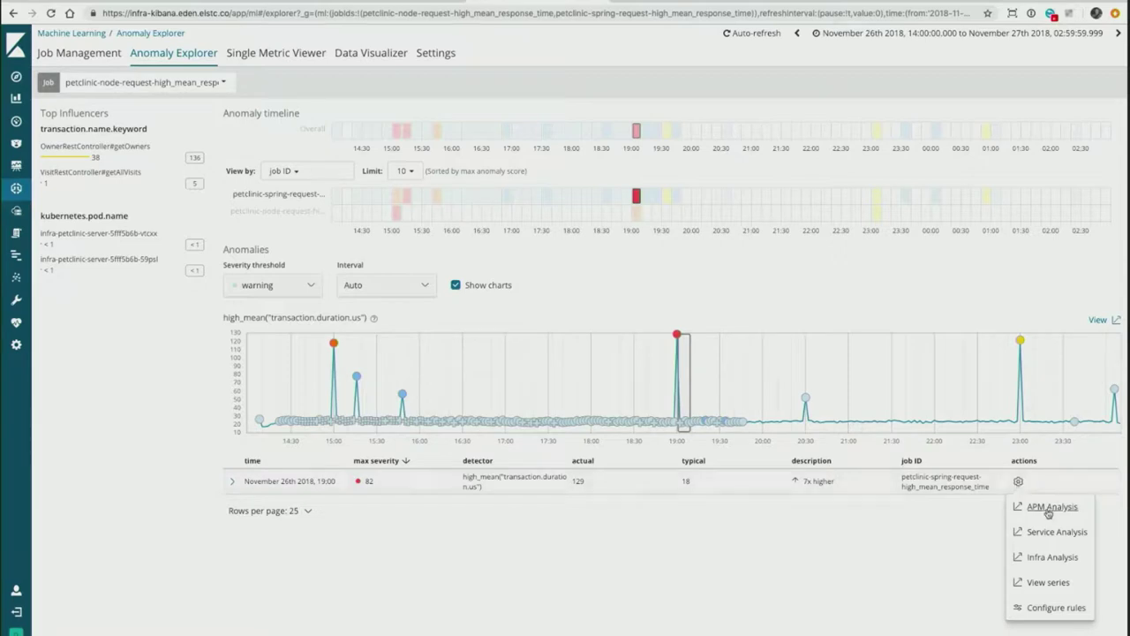
{"action": "left_click", "coordinate": [1049, 510]}
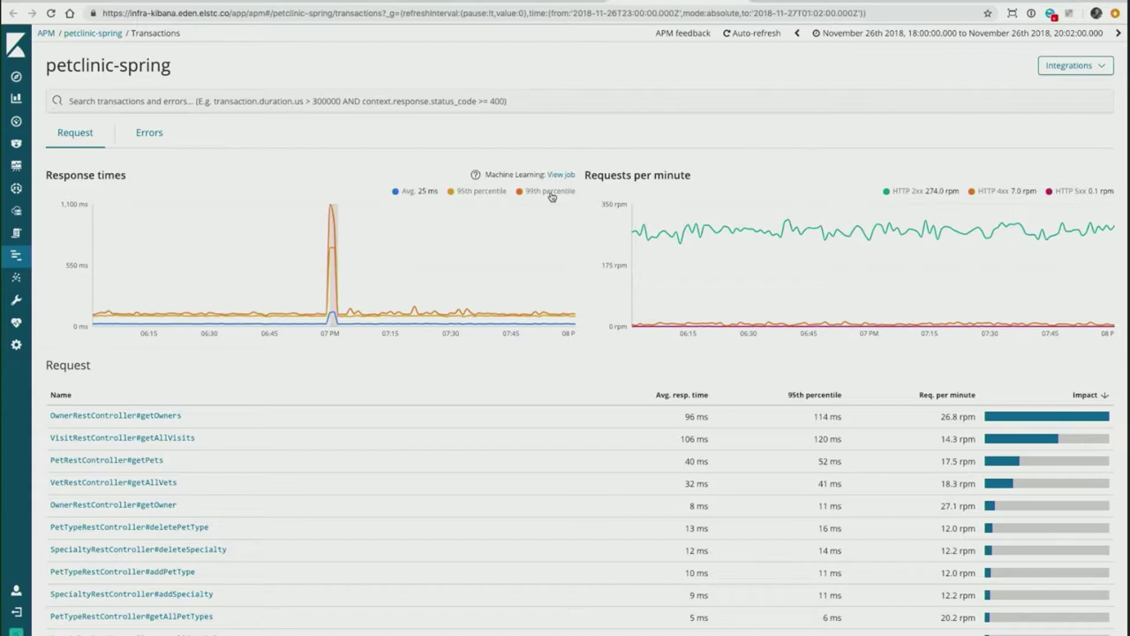
Hide the HTTP 2xx and HTTP 4xx series in Requests per minute and the 95th and 99th percentile series in Response times
{"action": "left_click", "coordinate": [917, 193]}
{"action": "left_click", "coordinate": [996, 191]}
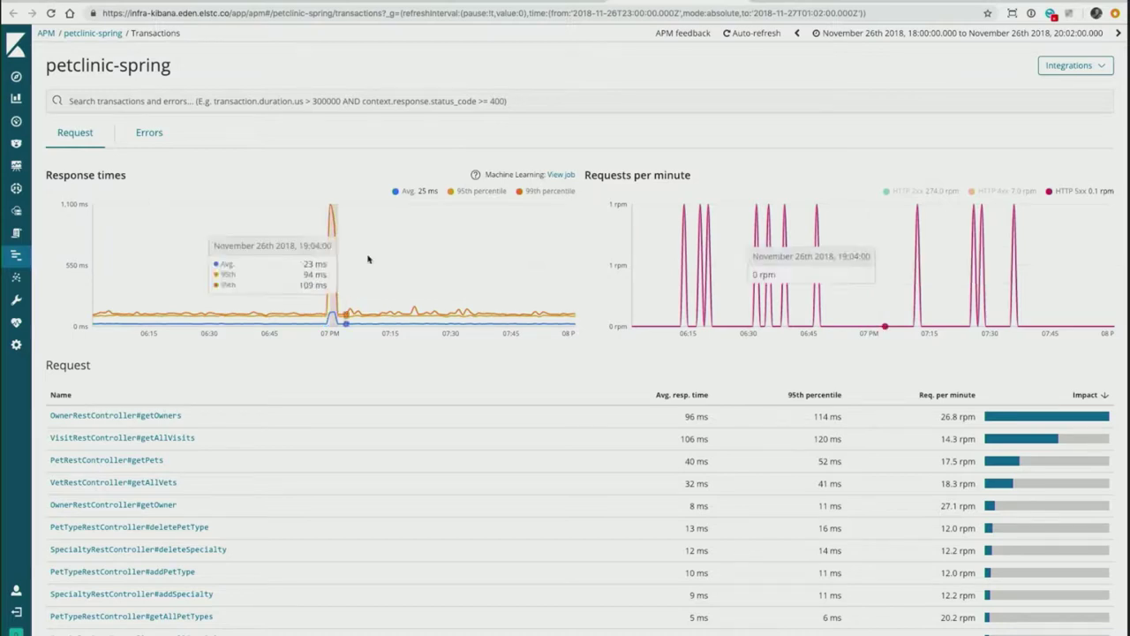
{"action": "left_click", "coordinate": [503, 191]}
{"action": "left_click", "coordinate": [529, 194]}
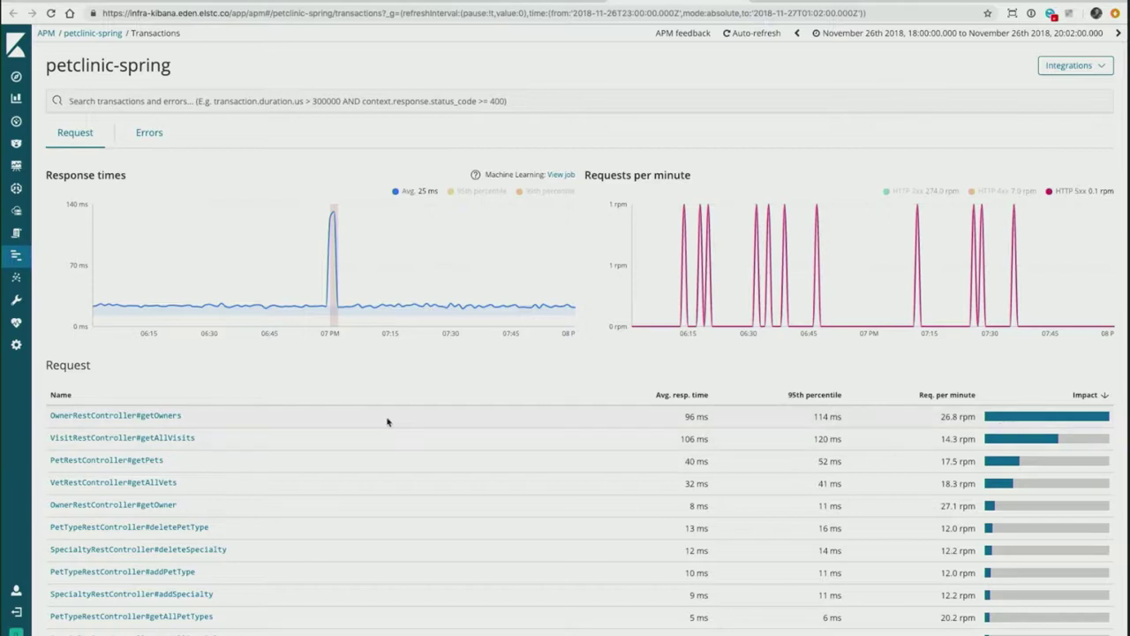
Open the OwnerRestController#getOwners transaction and examine the span timeline of a sample from the fastest response time bucket
{"action": "left_click", "coordinate": [131, 416]}
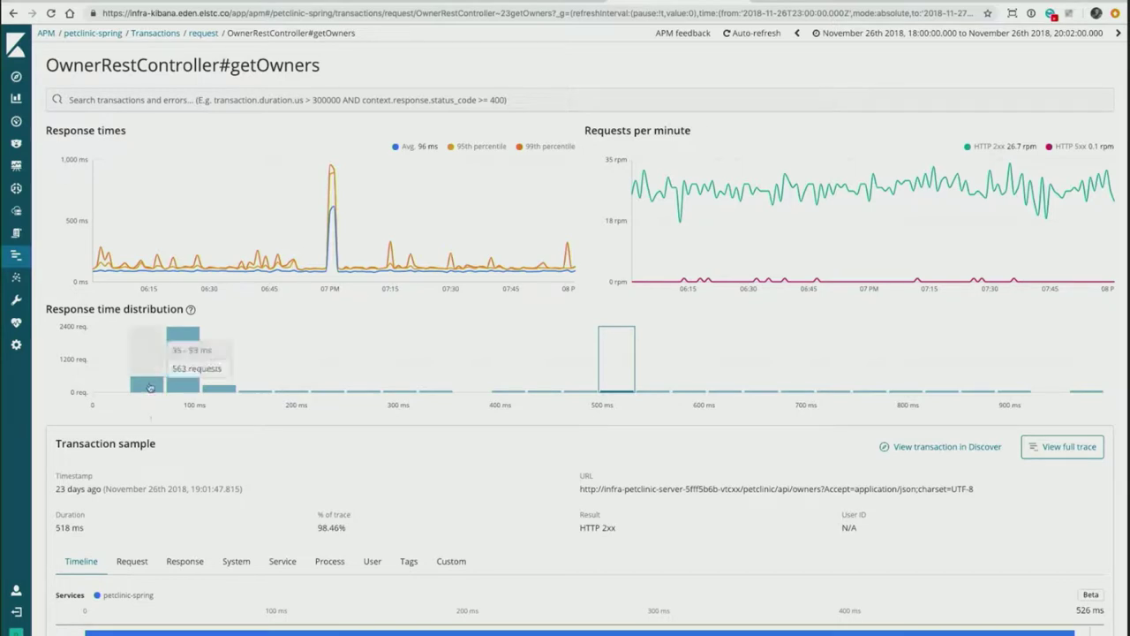
{"action": "left_click", "coordinate": [149, 386]}
{"action": "scroll", "coordinate": [345, 437], "scroll_direction": "down", "scroll_amount": 1}
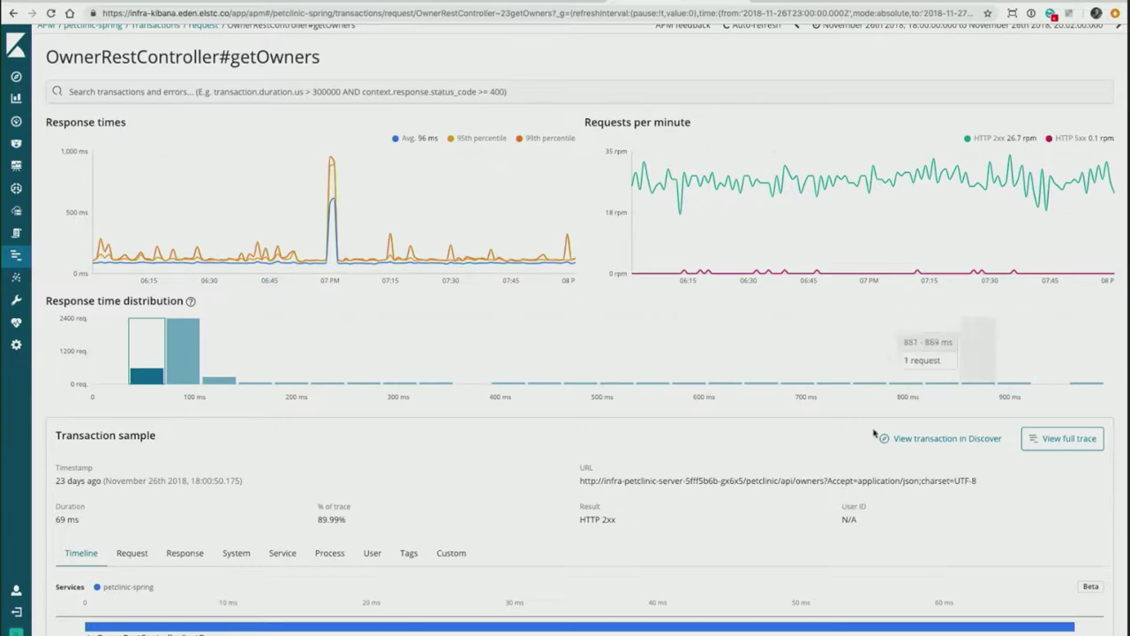
{"action": "scroll", "coordinate": [781, 470], "scroll_direction": "down", "scroll_amount": 3}
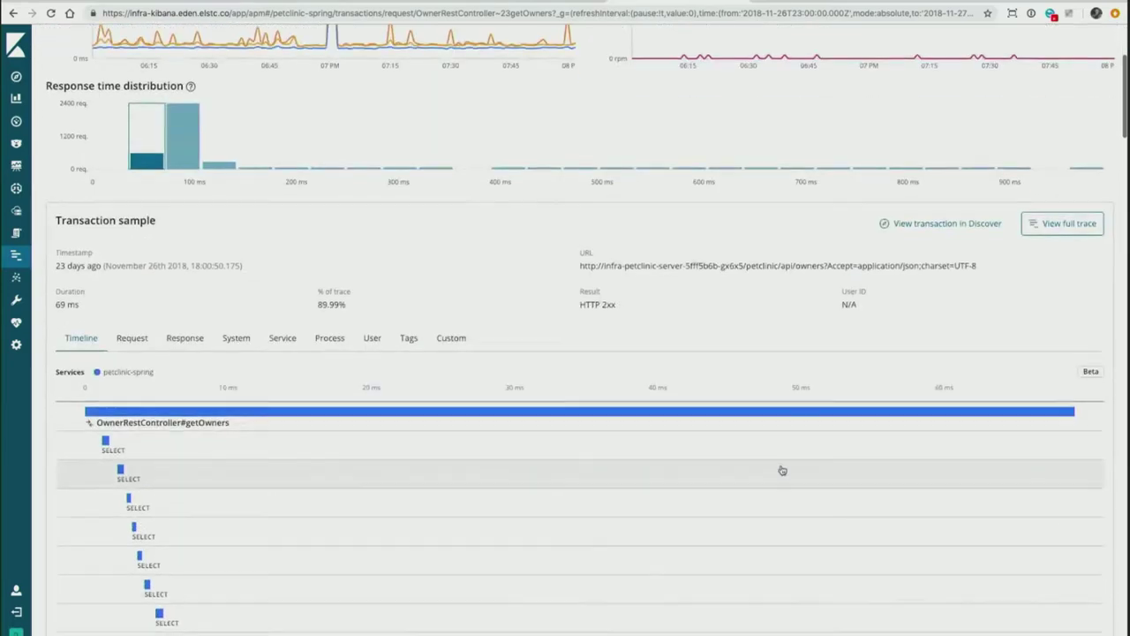
{"action": "scroll", "coordinate": [782, 470], "scroll_direction": "down", "scroll_amount": 4}
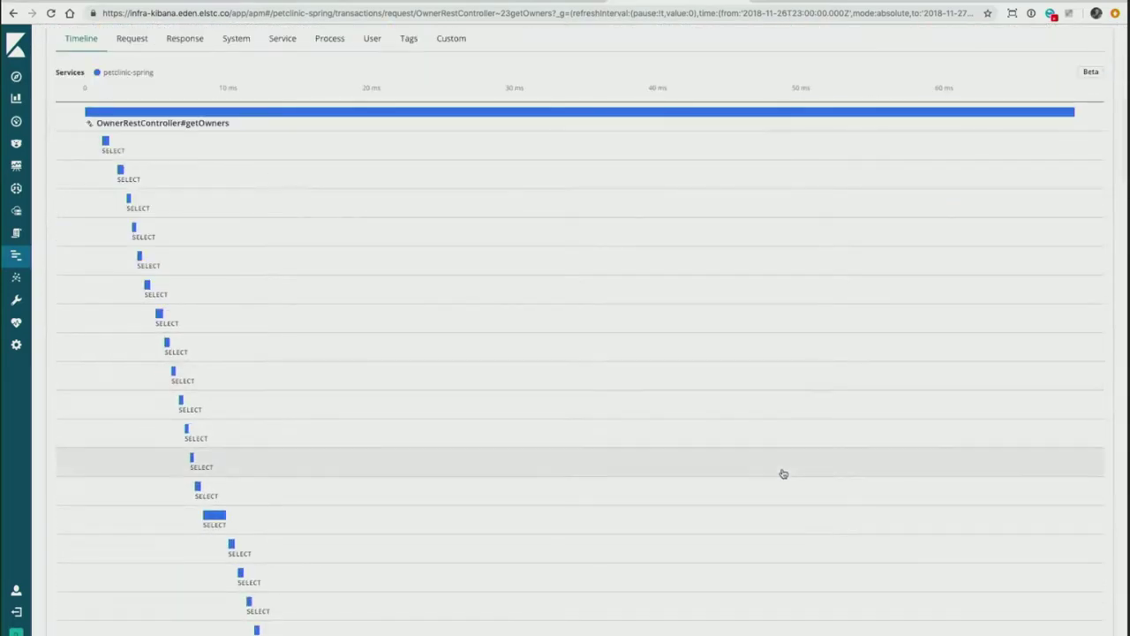
{"action": "scroll", "coordinate": [783, 474], "scroll_direction": "down", "scroll_amount": 6}
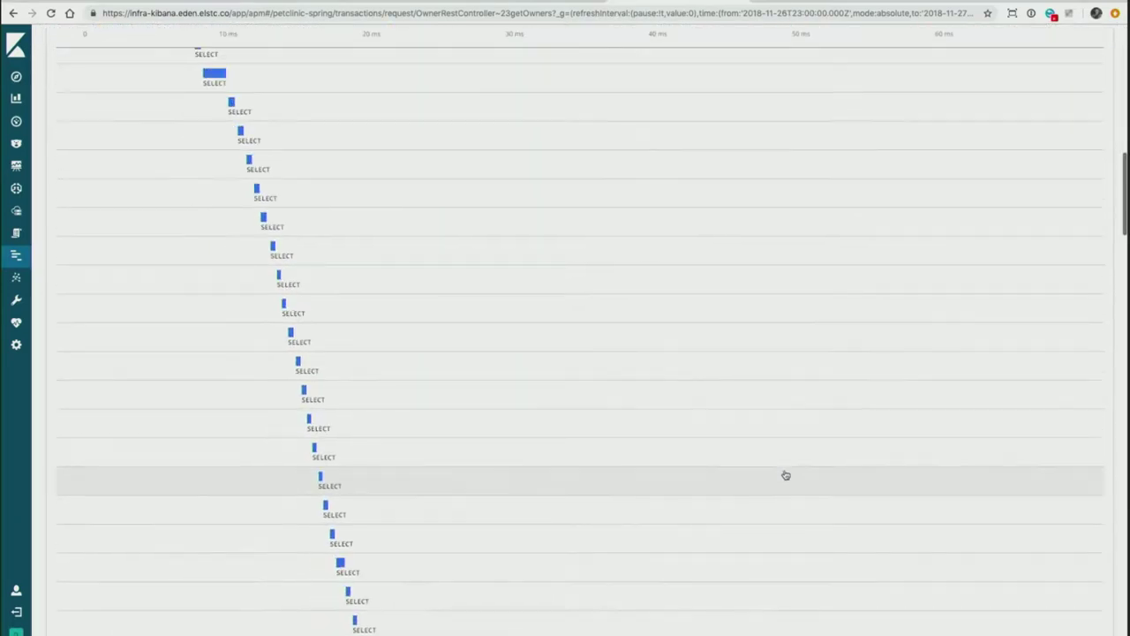
{"action": "scroll", "coordinate": [785, 475], "scroll_direction": "down", "scroll_amount": 10}
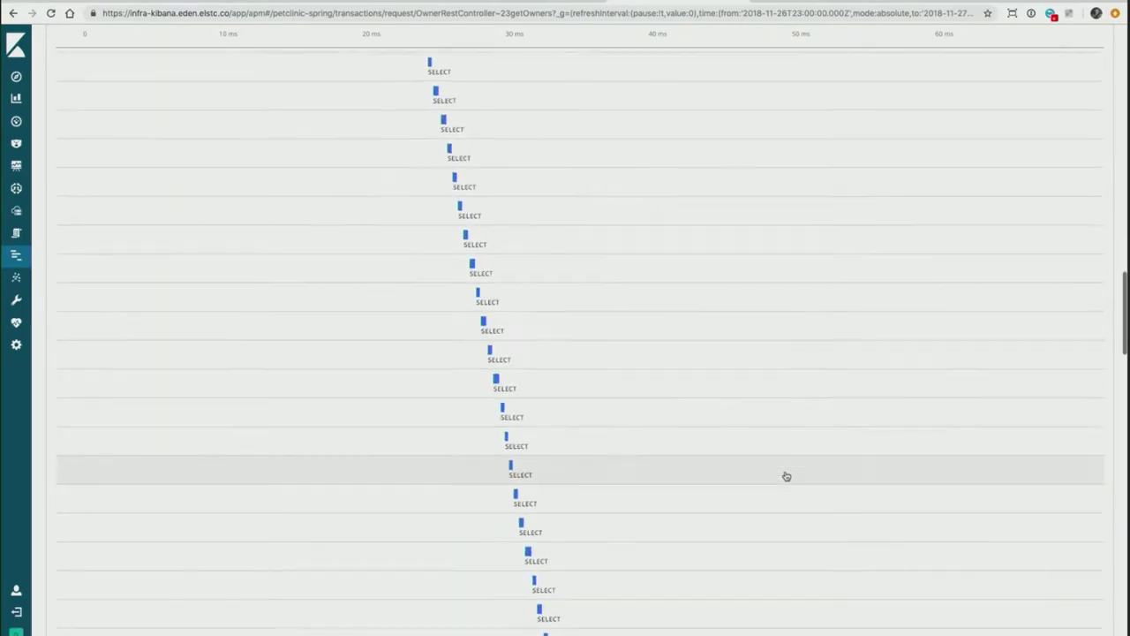
{"action": "scroll", "coordinate": [786, 476], "scroll_direction": "down", "scroll_amount": 10}
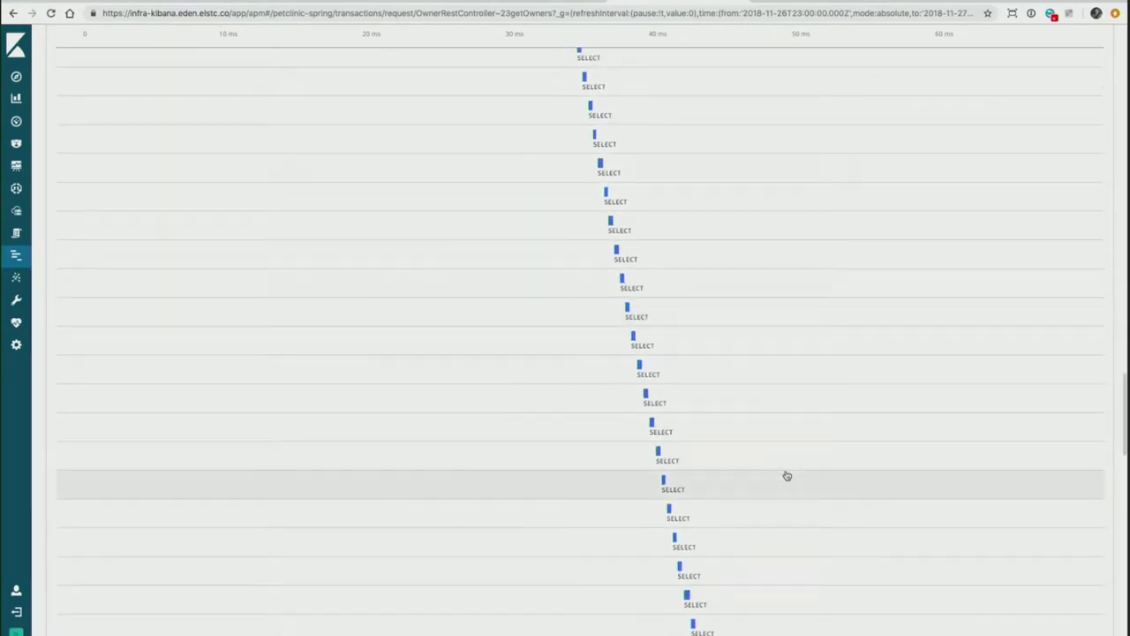
{"action": "scroll", "coordinate": [786, 475], "scroll_direction": "up", "scroll_amount": 20}
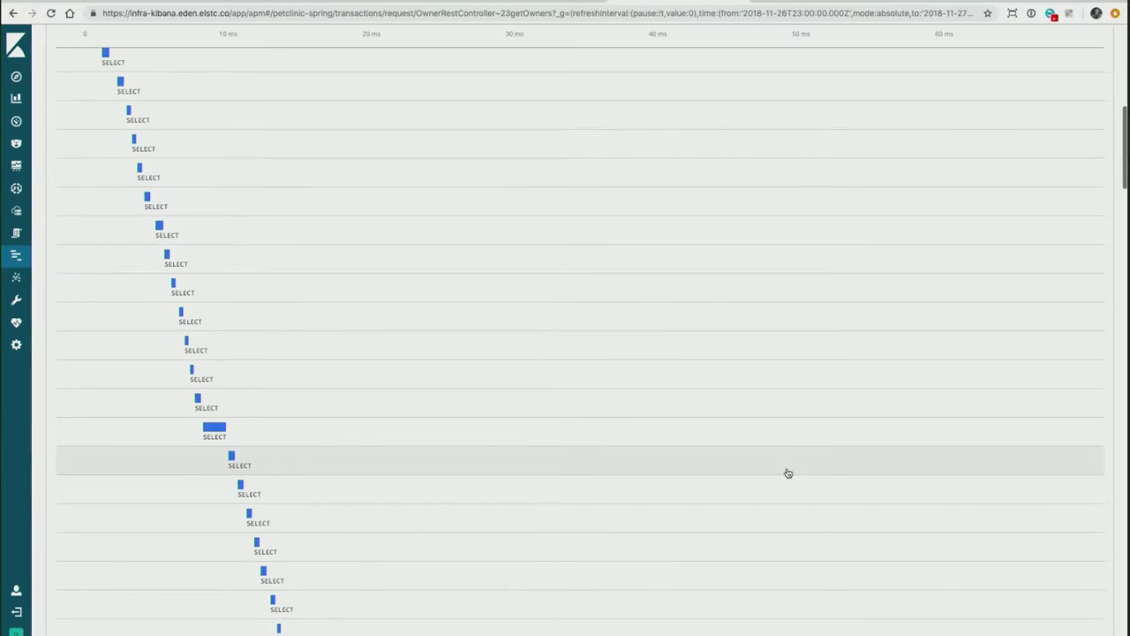
Select the response time bucket around 900 ms for getOwners and examine the SELECT spans of its sample
{"action": "scroll", "coordinate": [788, 473], "scroll_direction": "up", "scroll_amount": 15}
{"action": "left_click", "coordinate": [1004, 378]}
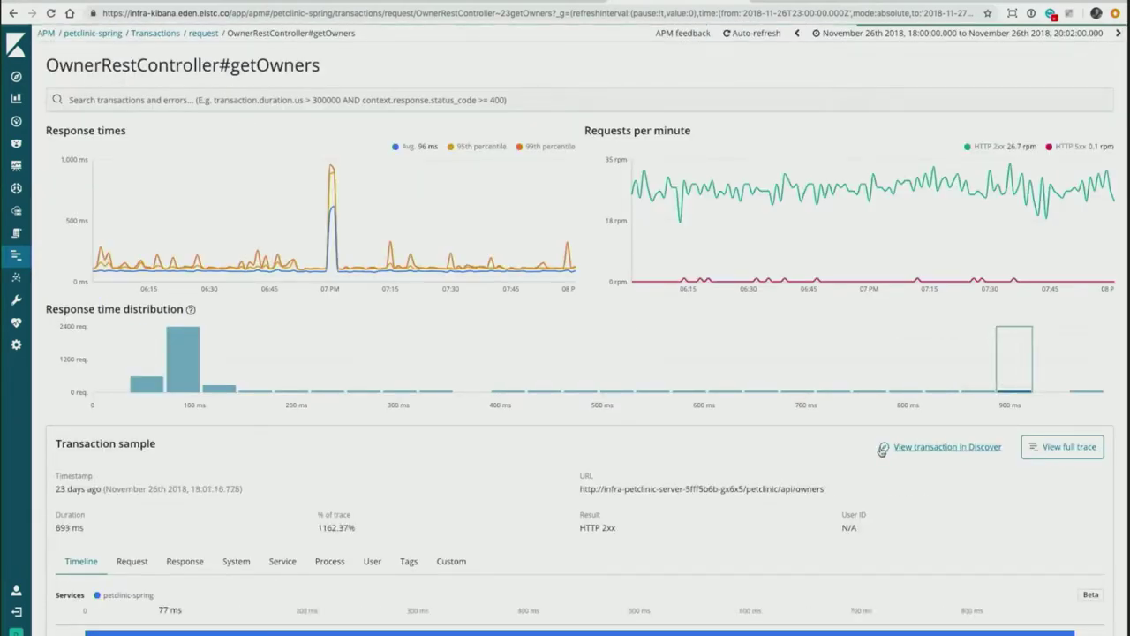
{"action": "scroll", "coordinate": [874, 468], "scroll_direction": "down", "scroll_amount": 6}
{"action": "scroll", "coordinate": [867, 479], "scroll_direction": "down", "scroll_amount": 13}
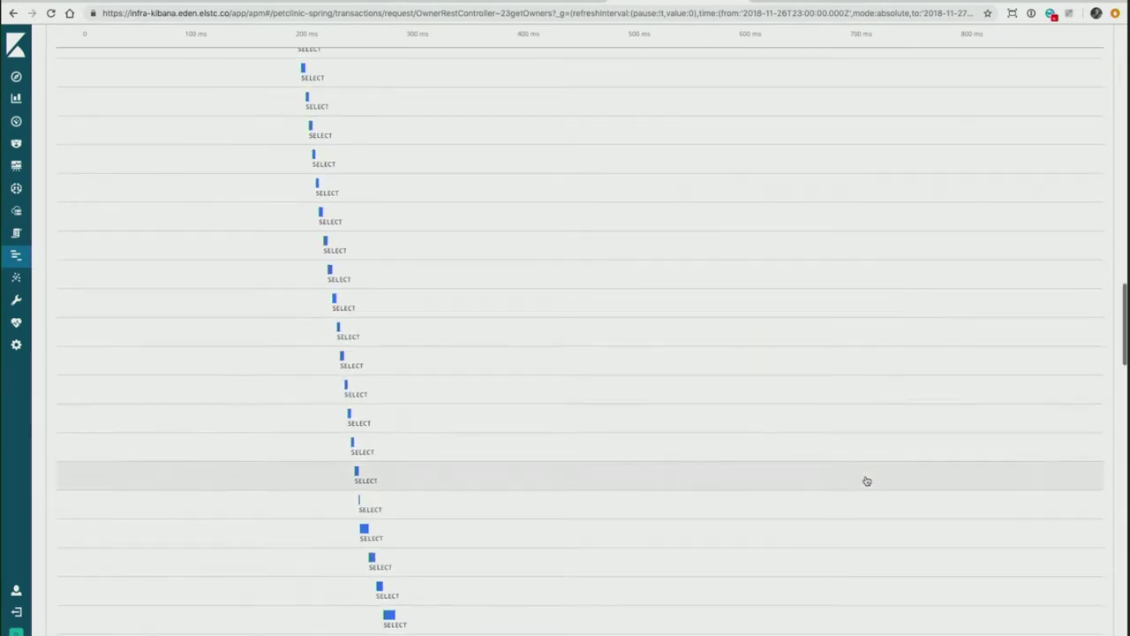
{"action": "scroll", "coordinate": [1042, 406], "scroll_direction": "down", "scroll_amount": 10}
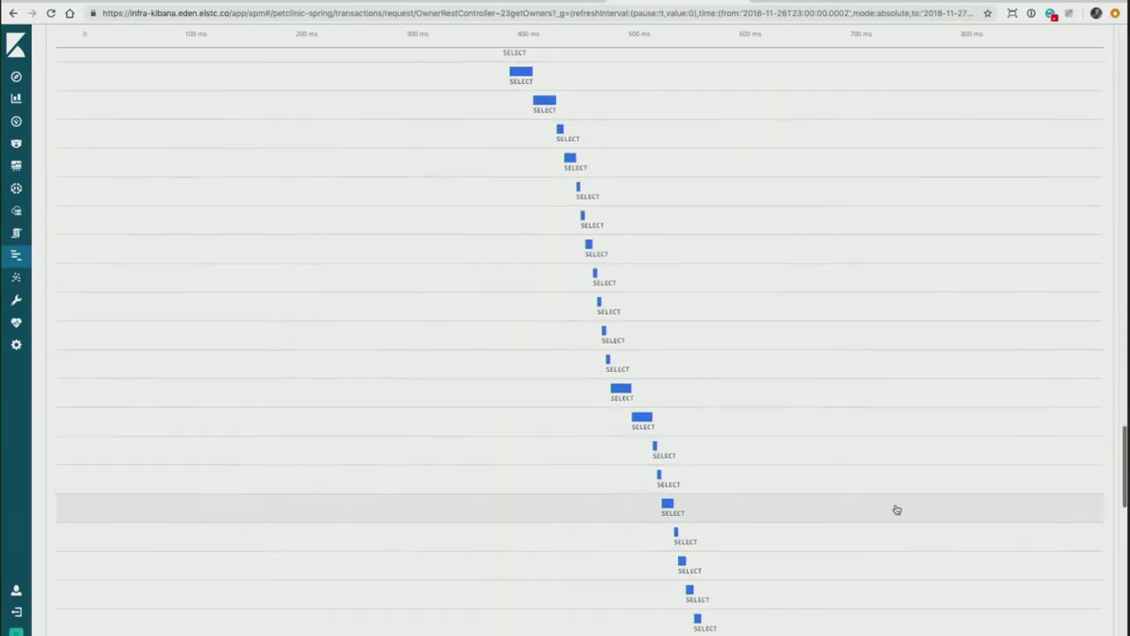
{"action": "scroll", "coordinate": [901, 505], "scroll_direction": "down", "scroll_amount": 5}
{"action": "scroll", "coordinate": [896, 509], "scroll_direction": "up", "scroll_amount": 20}
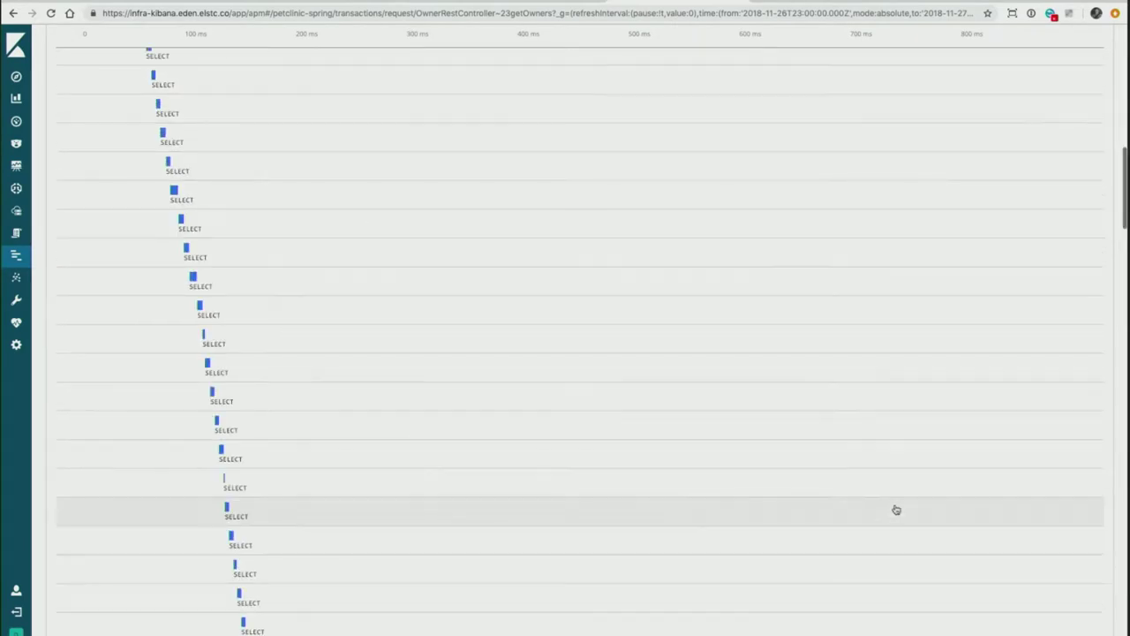
{"action": "scroll", "coordinate": [896, 509], "scroll_direction": "up", "scroll_amount": 20}
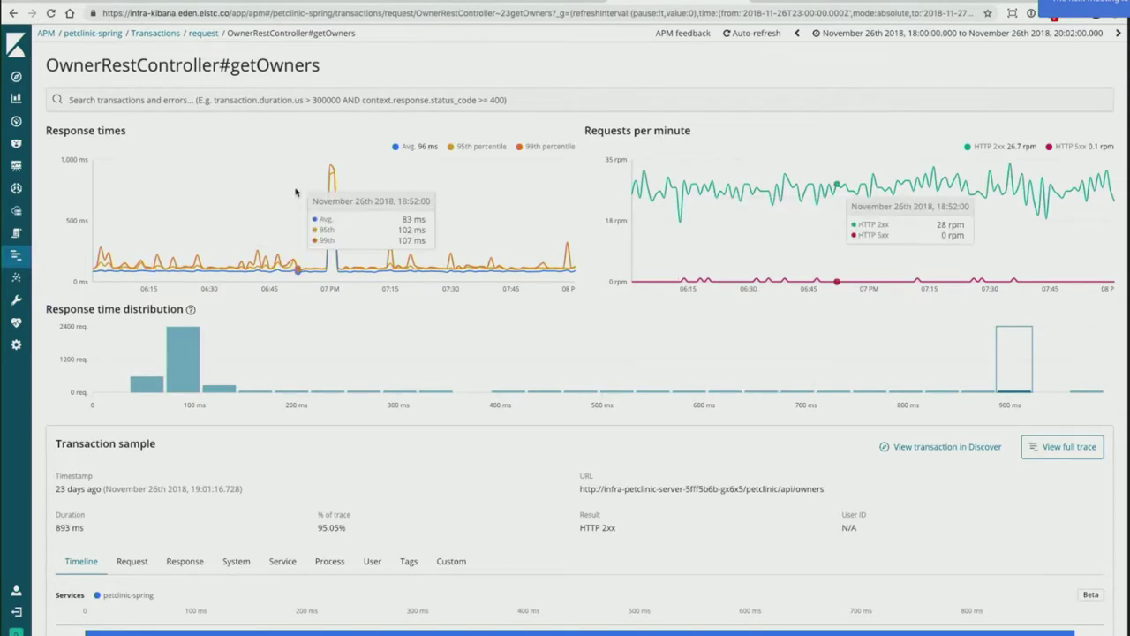
Return to the petclinic-spring transactions and open the OwnerRestController#updateOwner request
{"action": "left_click", "coordinate": [109, 35]}
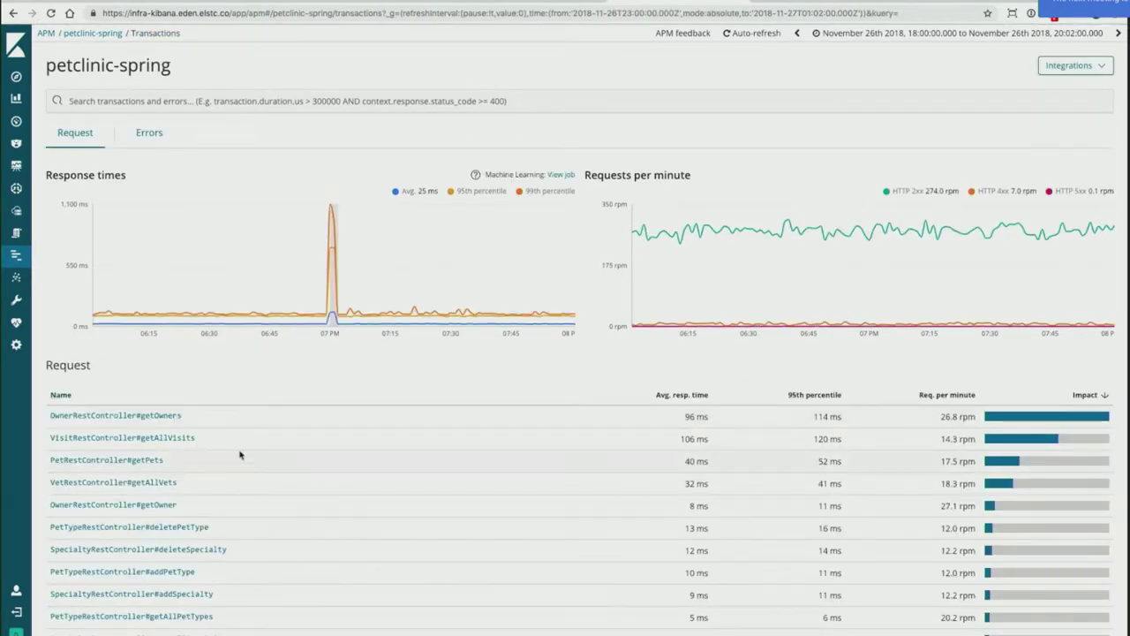
{"action": "scroll", "coordinate": [248, 450], "scroll_direction": "down", "scroll_amount": 4}
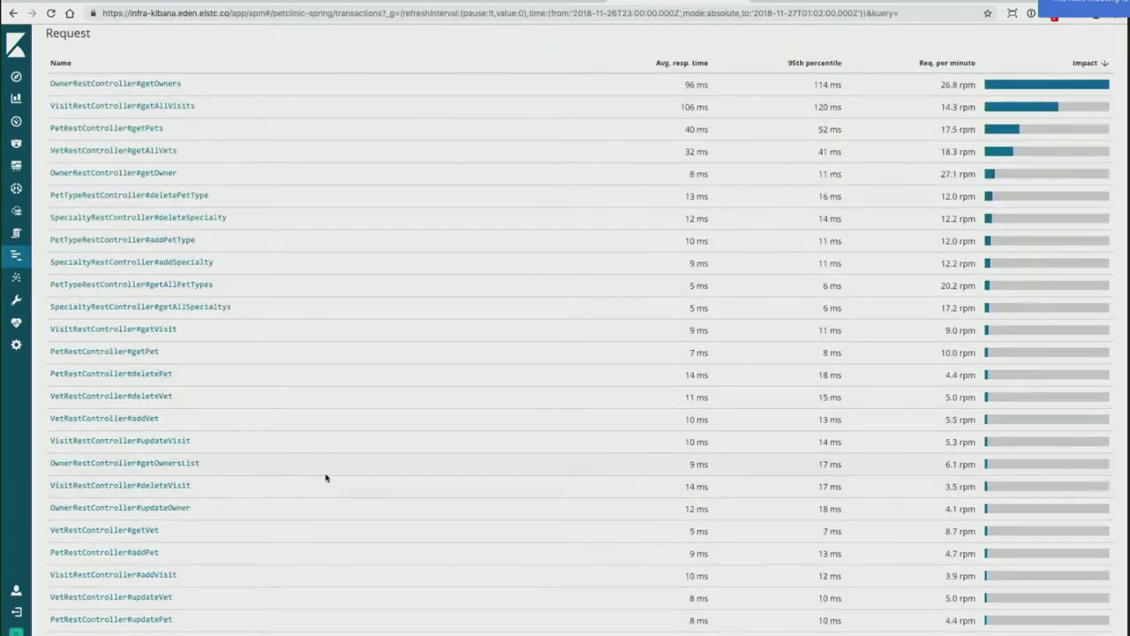
{"action": "left_click", "coordinate": [152, 509]}
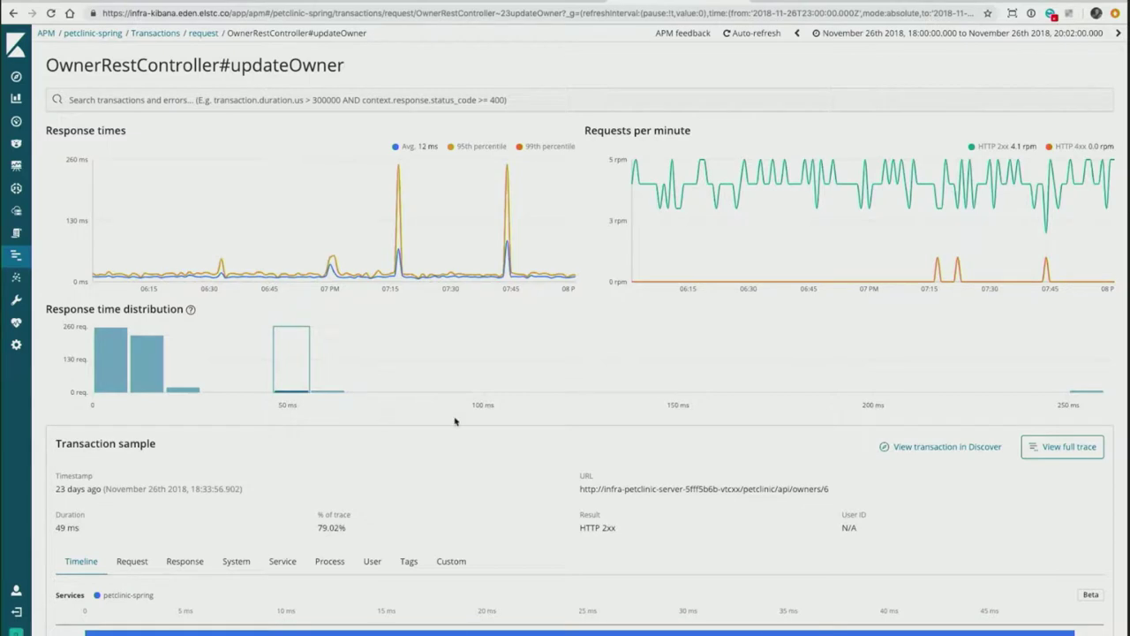
Review the updateOwner sample's span timeline and open its full trace
{"action": "scroll", "coordinate": [456, 423], "scroll_direction": "down", "scroll_amount": 2}
{"action": "scroll", "coordinate": [456, 424], "scroll_direction": "down", "scroll_amount": 1}
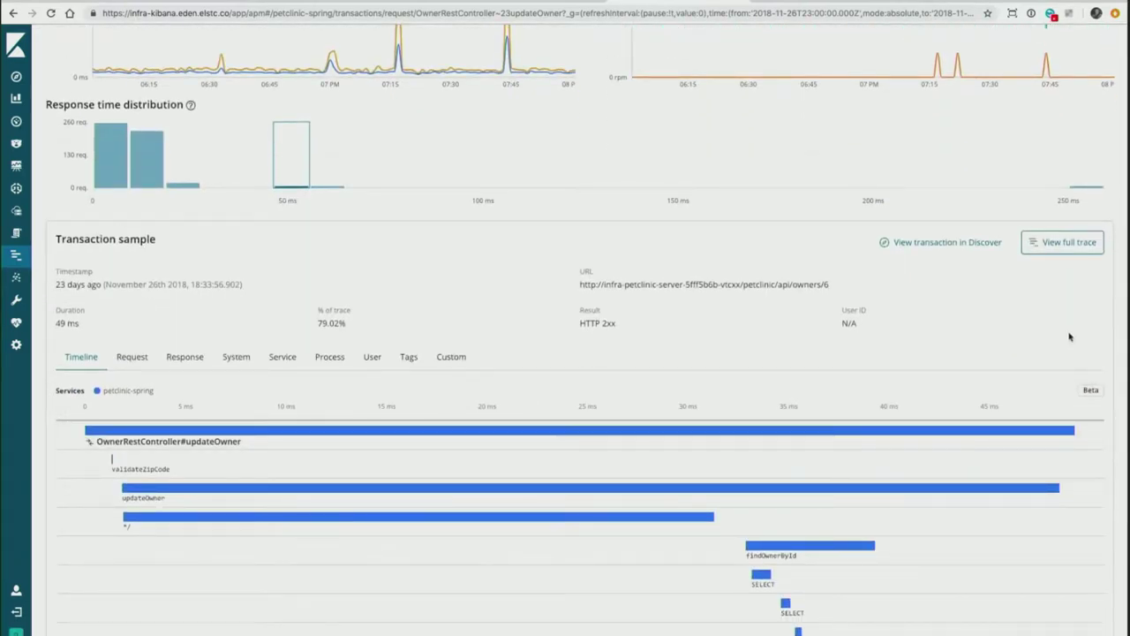
{"action": "left_click", "coordinate": [1069, 243]}
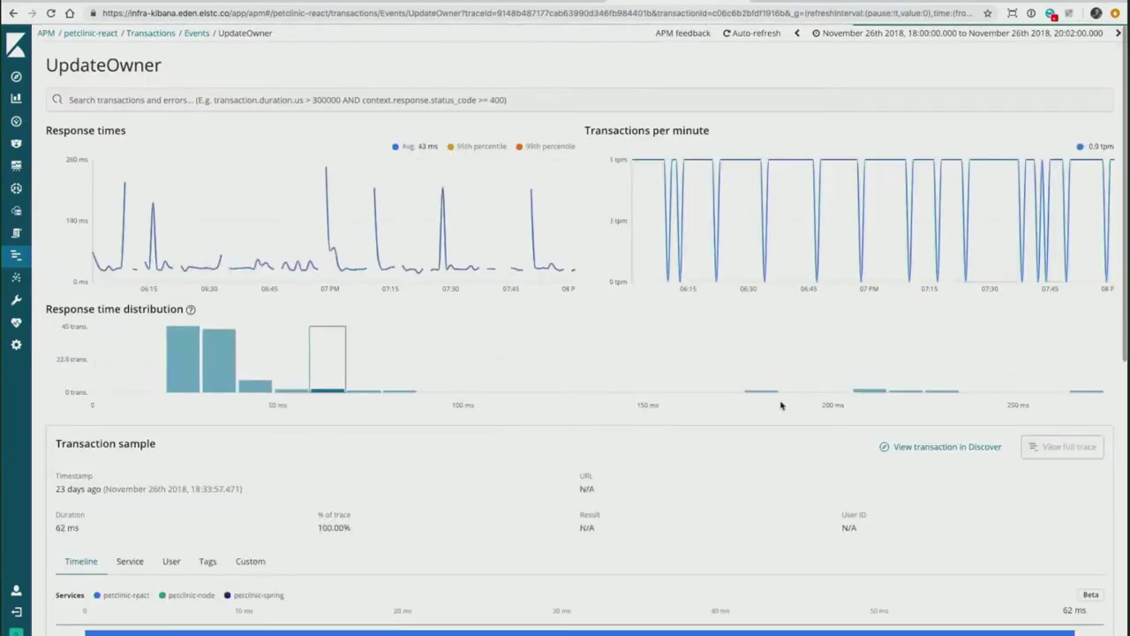
Examine the UpdateOwner full trace's spans across the react, node and spring services and consult the infrastructure architecture diagram
{"action": "scroll", "coordinate": [781, 404], "scroll_direction": "down", "scroll_amount": 2}
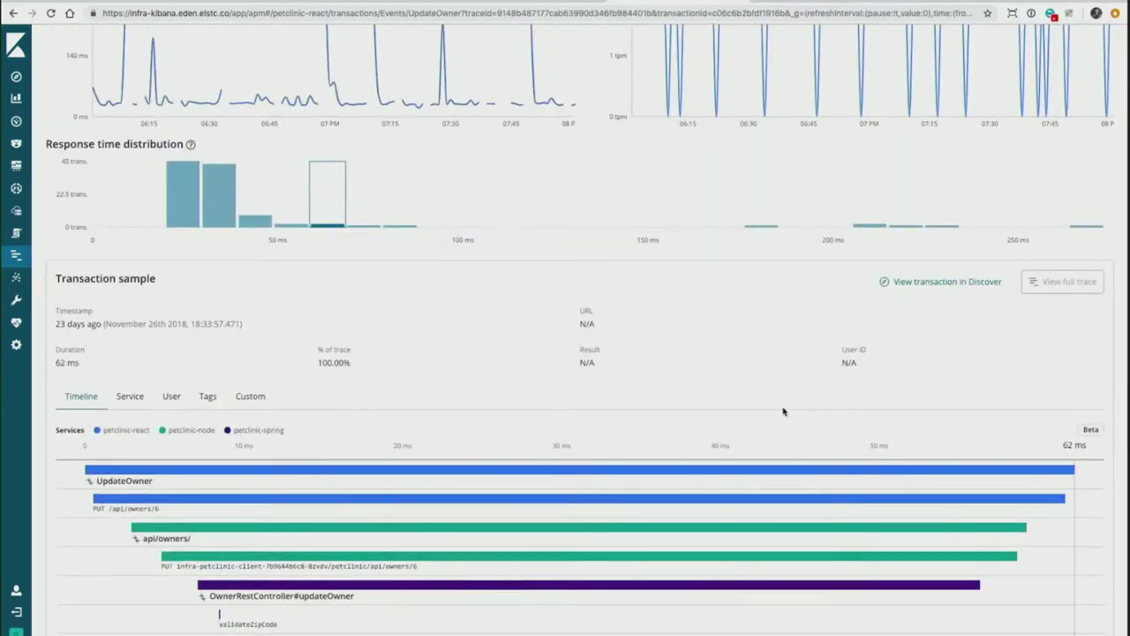
{"action": "scroll", "coordinate": [782, 411], "scroll_direction": "down", "scroll_amount": 1}
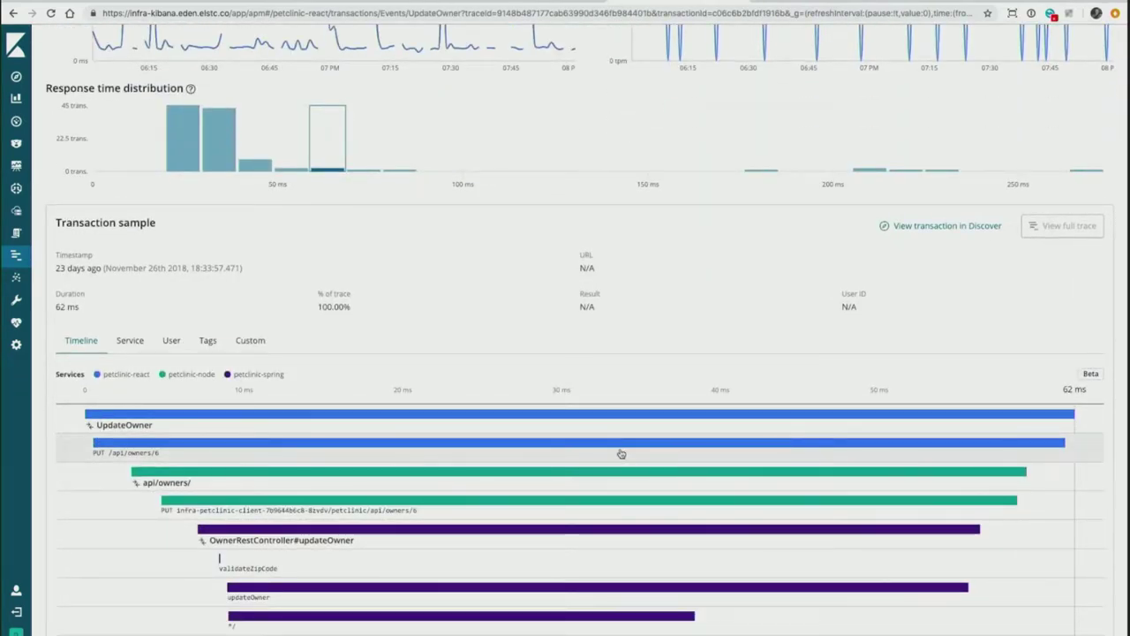
{"action": "scroll", "coordinate": [621, 454], "scroll_direction": "down", "scroll_amount": 1}
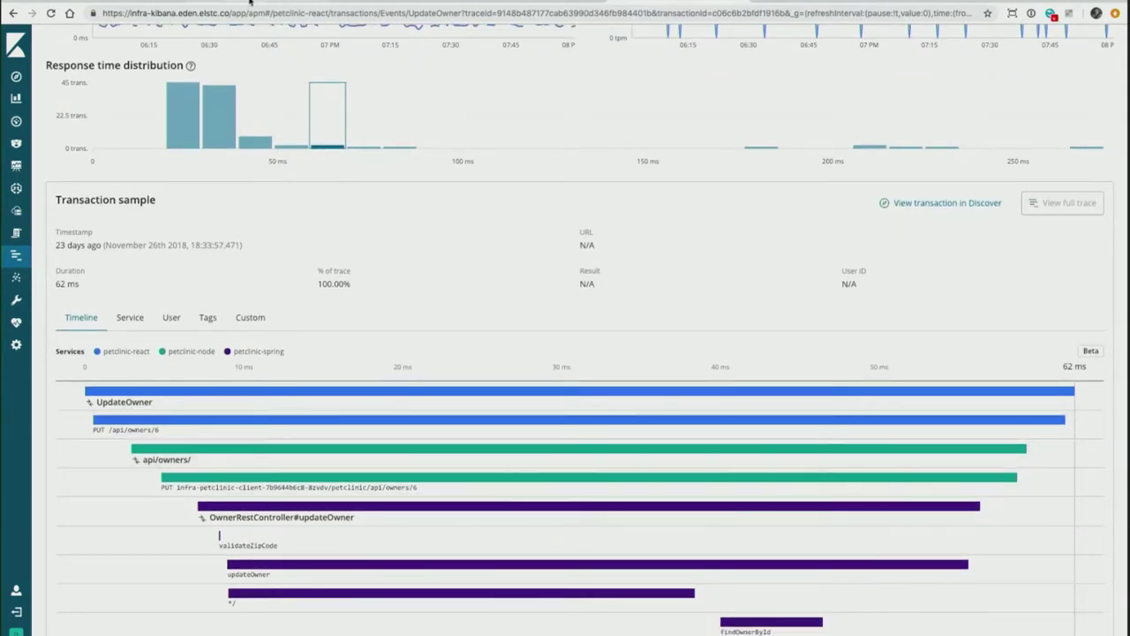
{"action": "key", "text": "ctrl+Tab"}
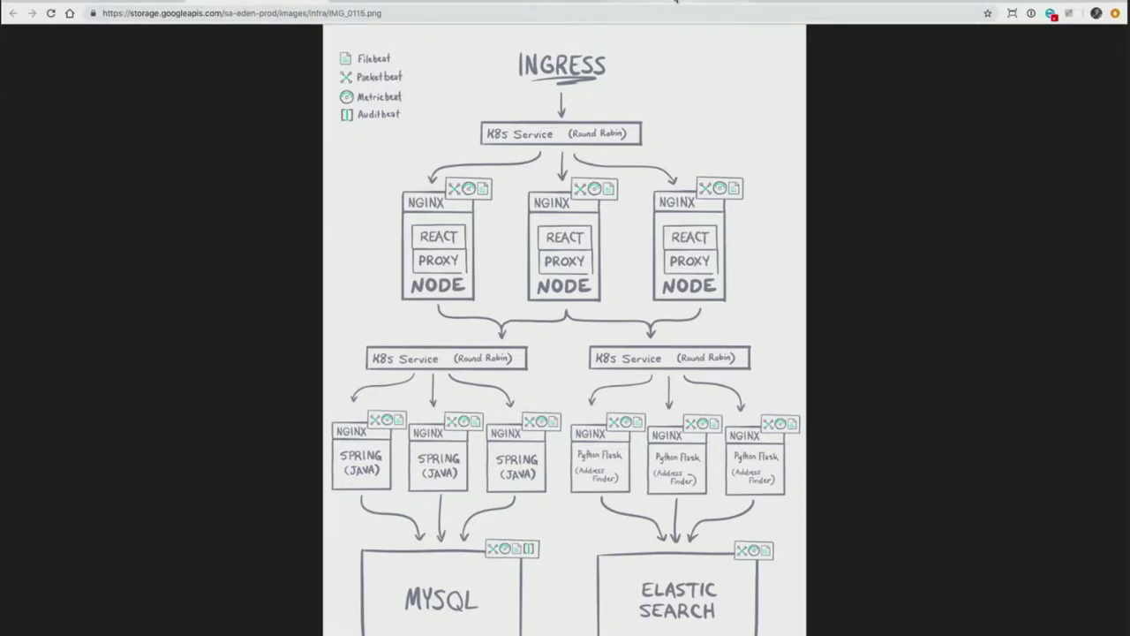
{"action": "key", "text": "ctrl+shift+Tab"}
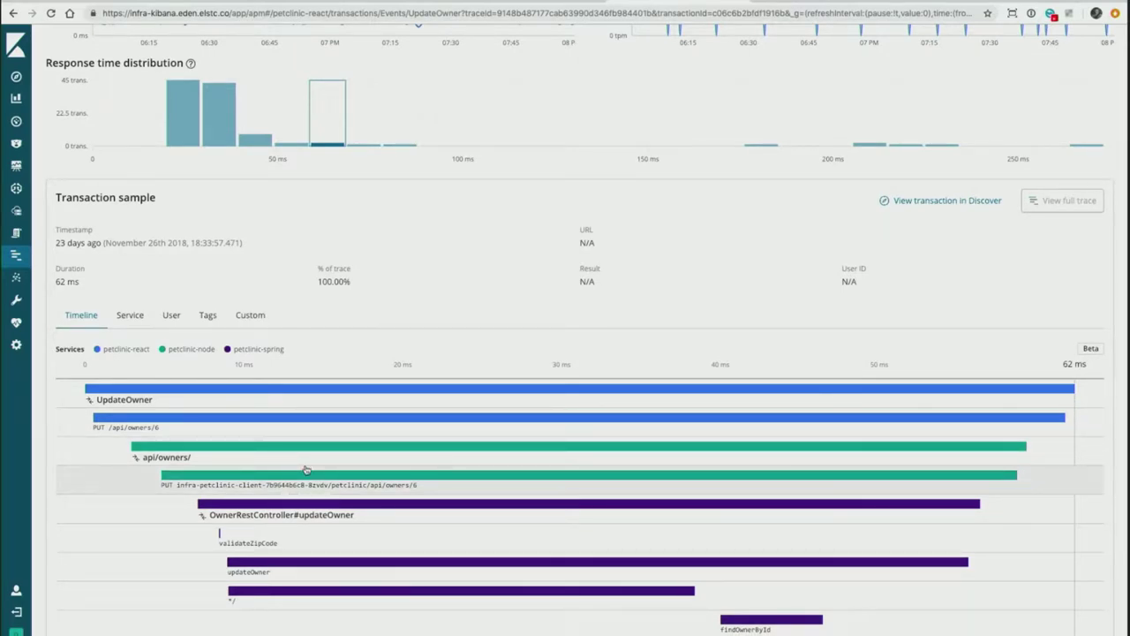
Select the UpdateOwner response time bucket around 230 ms and examine its sample's span timeline
{"action": "left_click", "coordinate": [943, 145]}
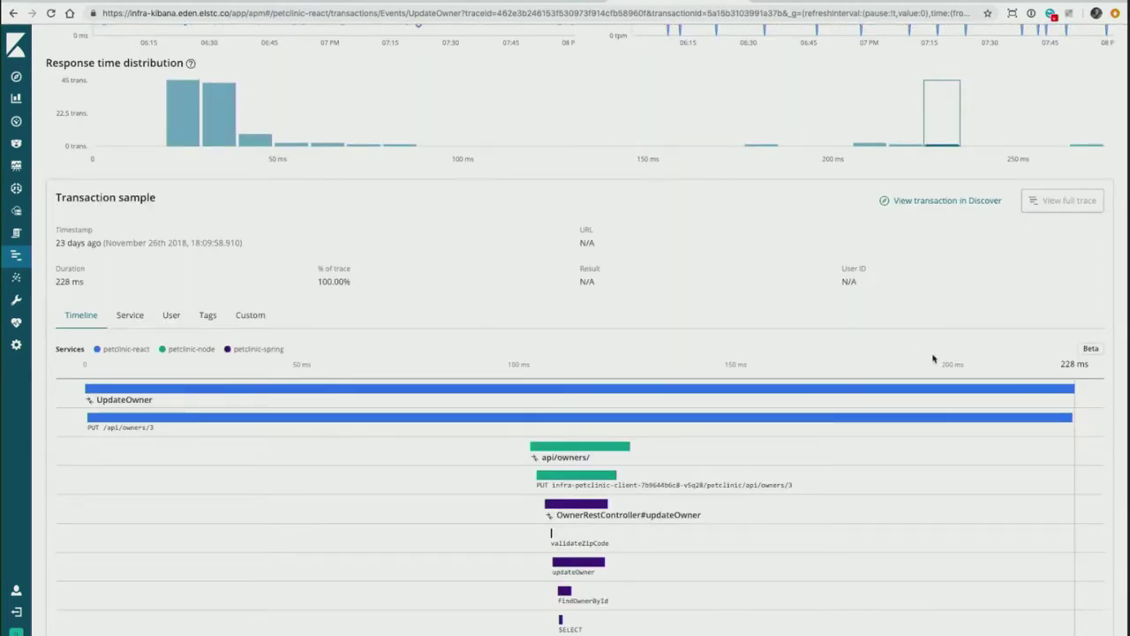
{"action": "scroll", "coordinate": [933, 357], "scroll_direction": "down", "scroll_amount": 1}
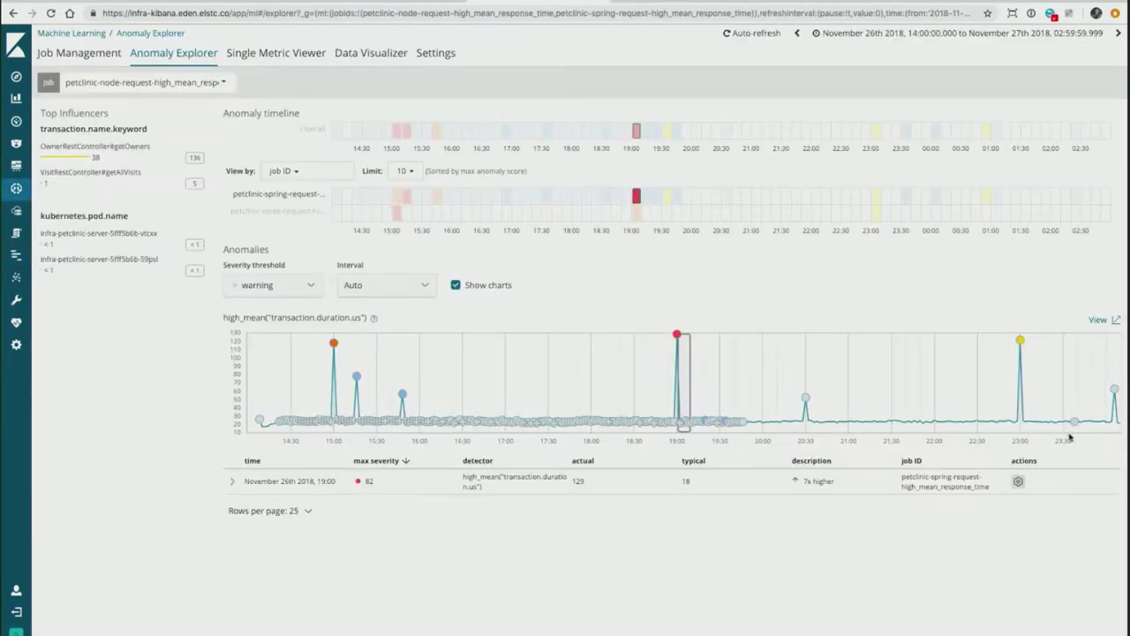
Open Service Analysis for the November 26th 2018, 19:00 anomaly and review the dashboard's system, service and instance performance charts
{"action": "left_click", "coordinate": [1018, 482]}
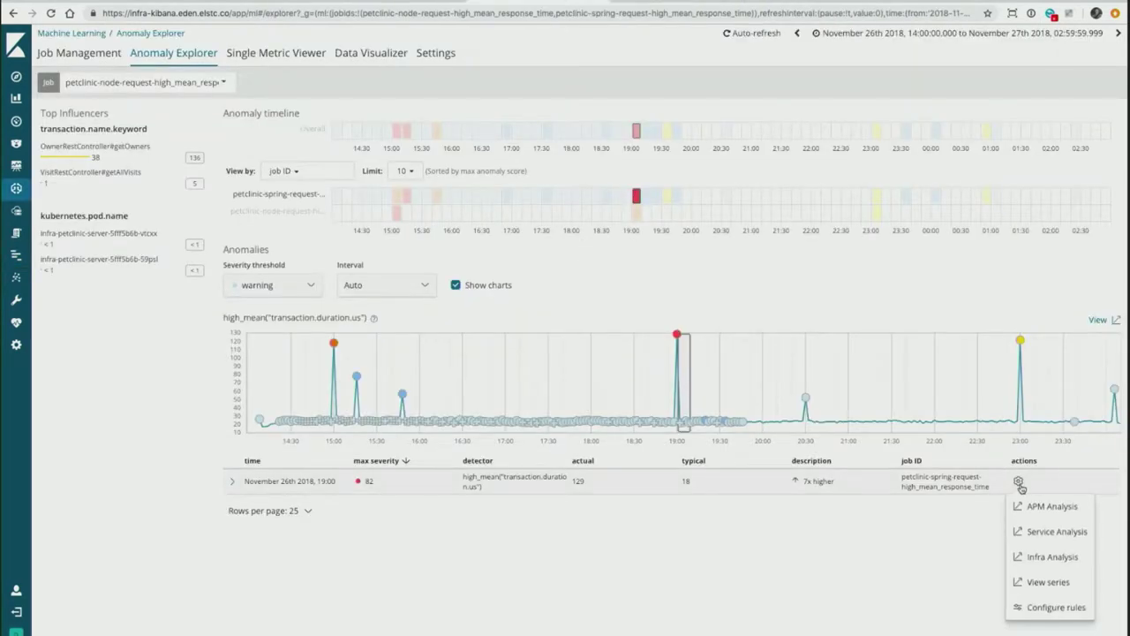
{"action": "left_click", "coordinate": [1038, 532]}
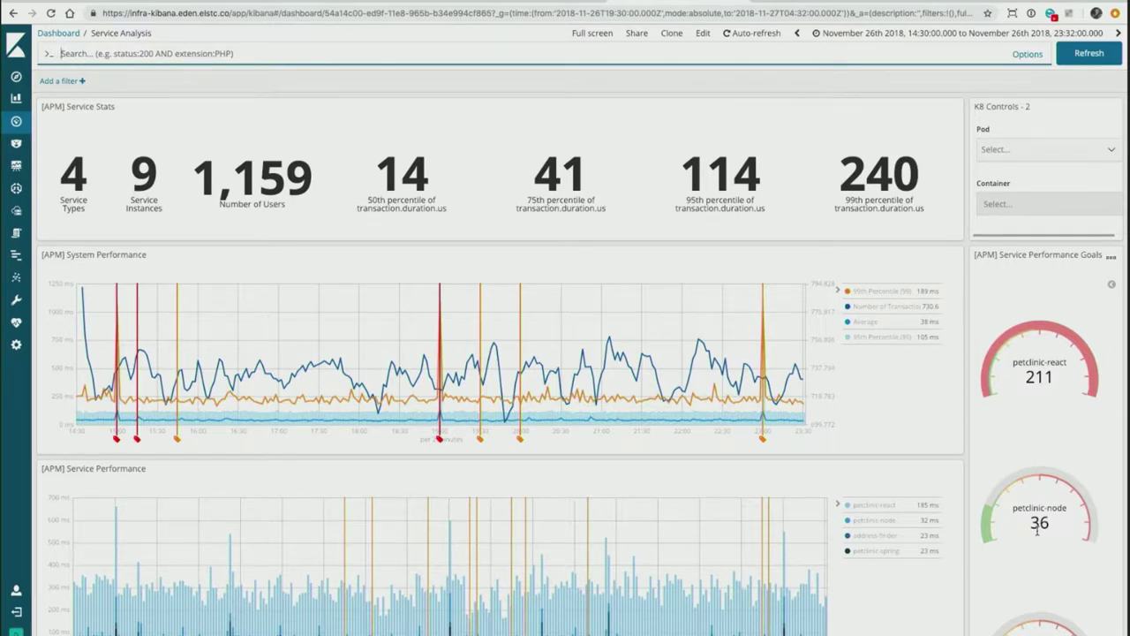
{"action": "scroll", "coordinate": [1038, 529], "scroll_direction": "down", "scroll_amount": 3}
{"action": "scroll", "coordinate": [671, 406], "scroll_direction": "up", "scroll_amount": 3}
{"action": "scroll", "coordinate": [430, 308], "scroll_direction": "down", "scroll_amount": 1}
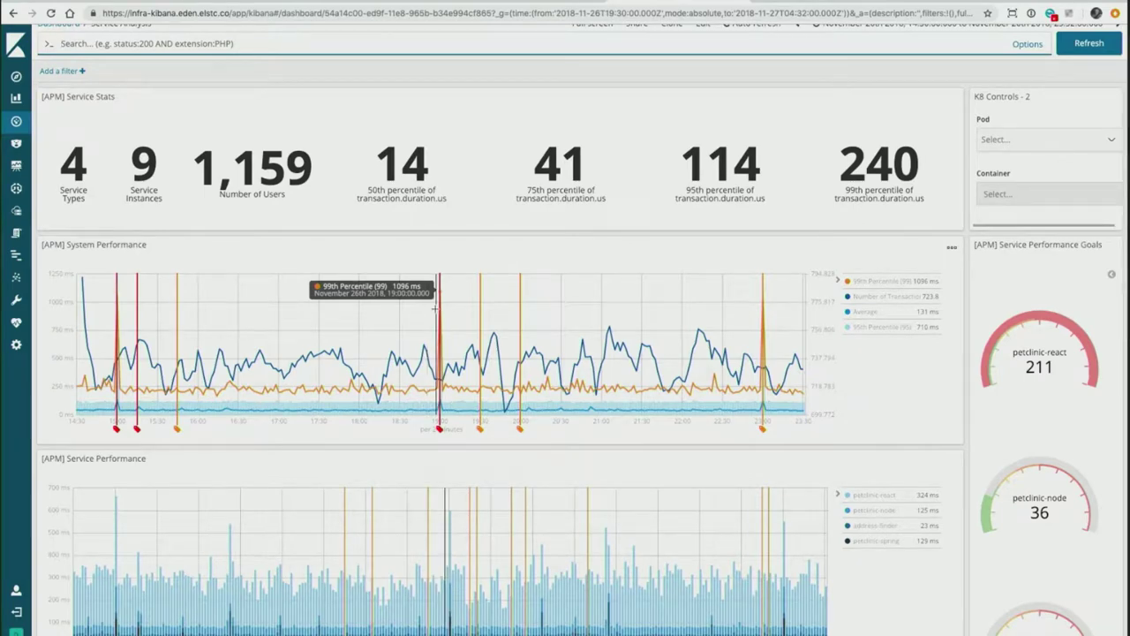
{"action": "scroll", "coordinate": [435, 309], "scroll_direction": "down", "scroll_amount": 4}
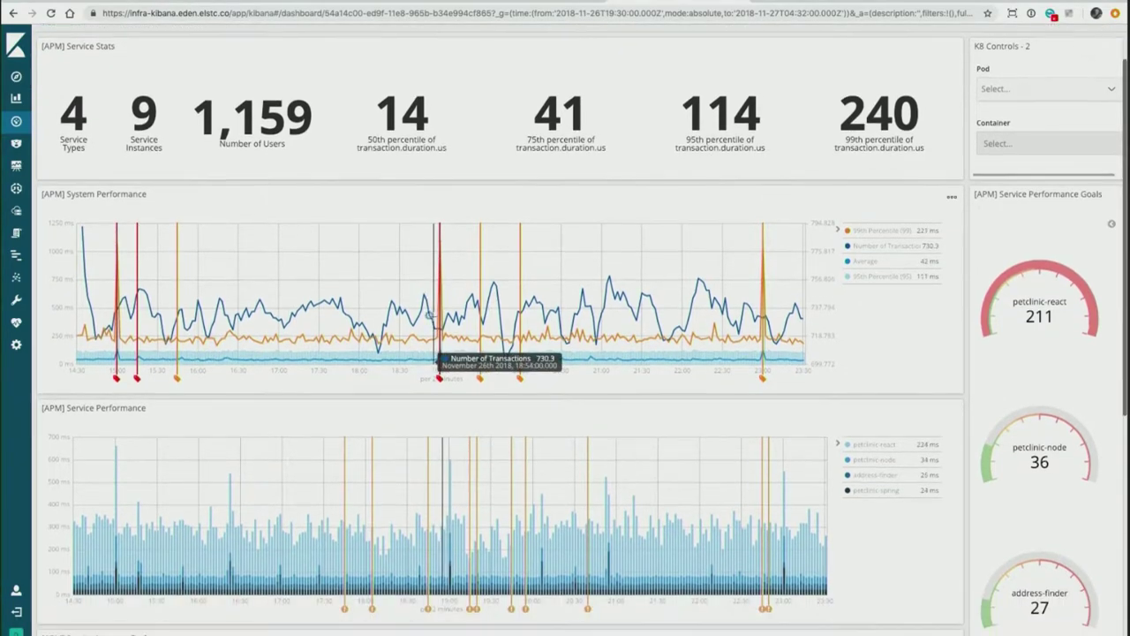
{"action": "scroll", "coordinate": [430, 314], "scroll_direction": "down", "scroll_amount": 5}
{"action": "scroll", "coordinate": [484, 539], "scroll_direction": "down", "scroll_amount": 1}
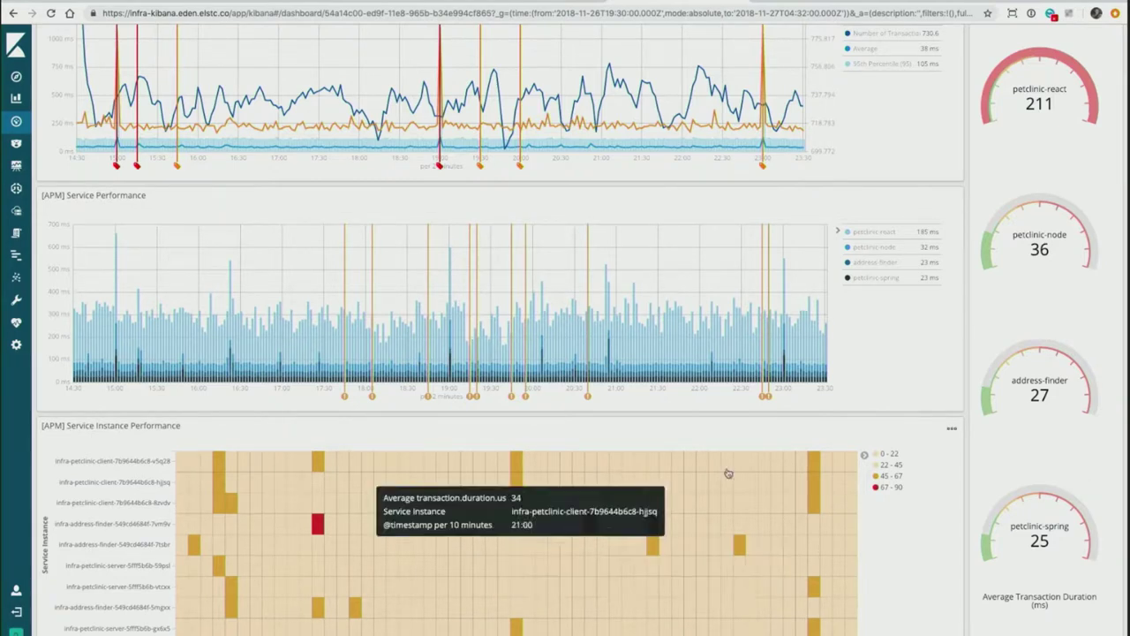
Narrow the dashboard's time range to about 18:49–19:09 around the anomaly in System Performance and review the Service Performance breakdown
{"action": "scroll", "coordinate": [689, 411], "scroll_direction": "up", "scroll_amount": 3}
{"action": "left_click_drag", "start_coordinate": [425, 346], "coordinate": [450, 345]}
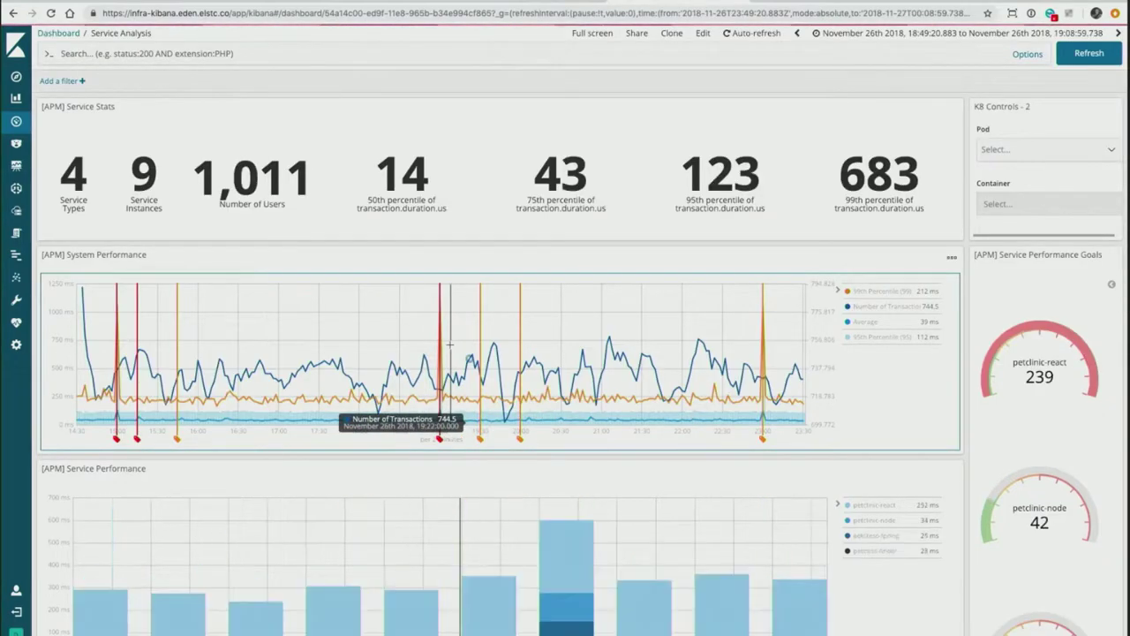
{"action": "scroll", "coordinate": [780, 390], "scroll_direction": "down", "scroll_amount": 2}
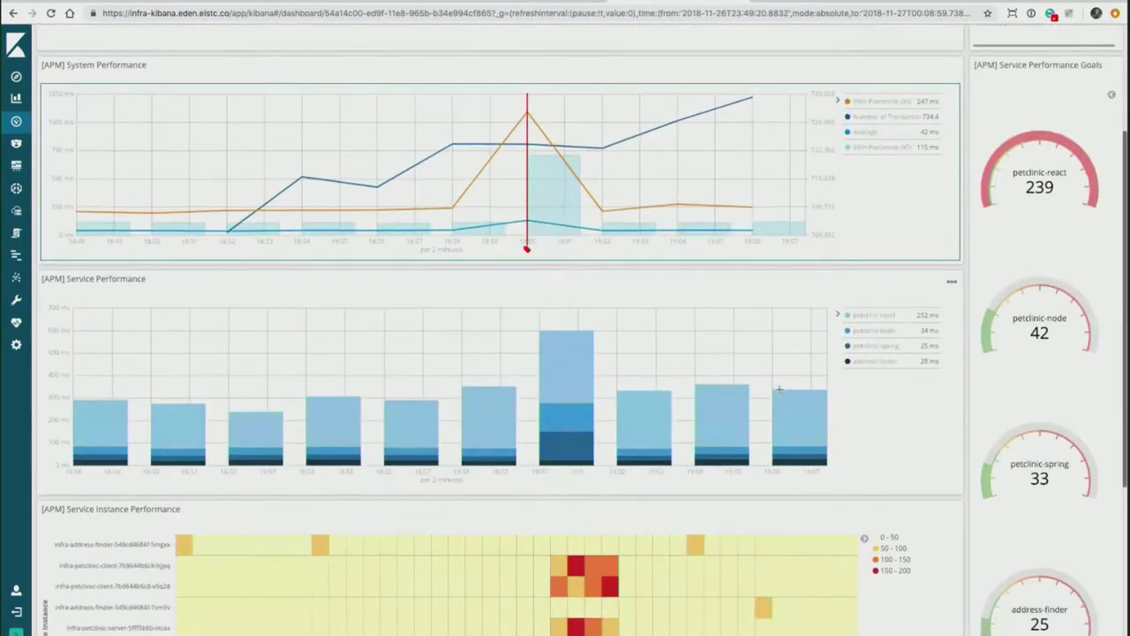
{"action": "scroll", "coordinate": [779, 389], "scroll_direction": "down", "scroll_amount": 1}
{"action": "scroll", "coordinate": [780, 389], "scroll_direction": "down", "scroll_amount": 1}
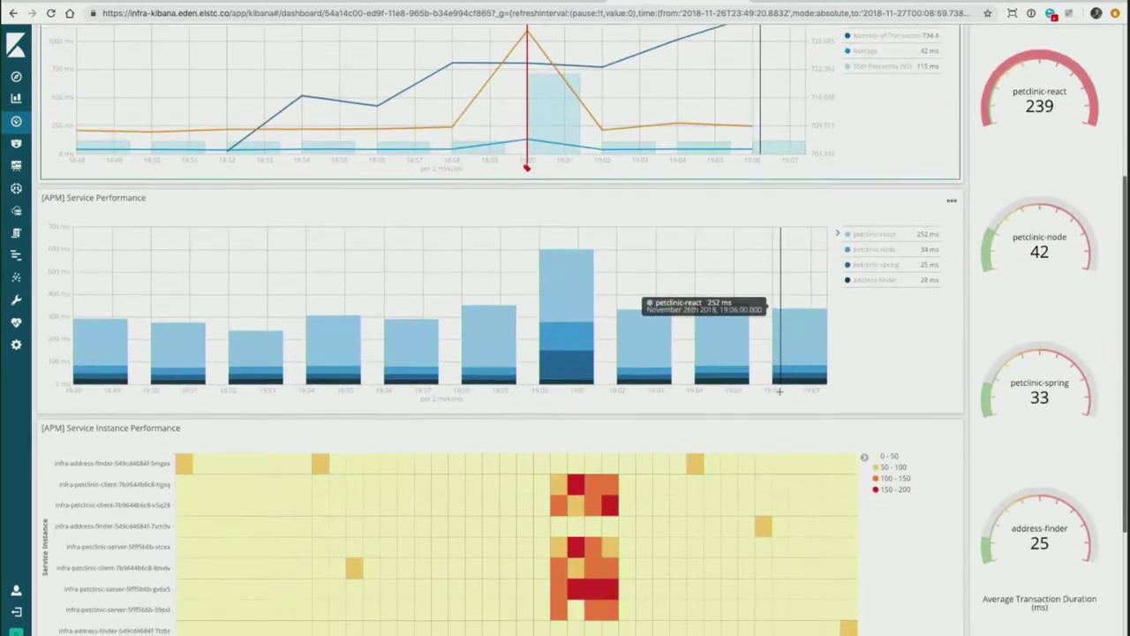
Examine the Service Instance Performance heatmap around 19:00, comparing the client and server instances with the address-finder instances
{"action": "scroll", "coordinate": [780, 390], "scroll_direction": "down", "scroll_amount": 1}
{"action": "mouse_move", "coordinate": [584, 454]}
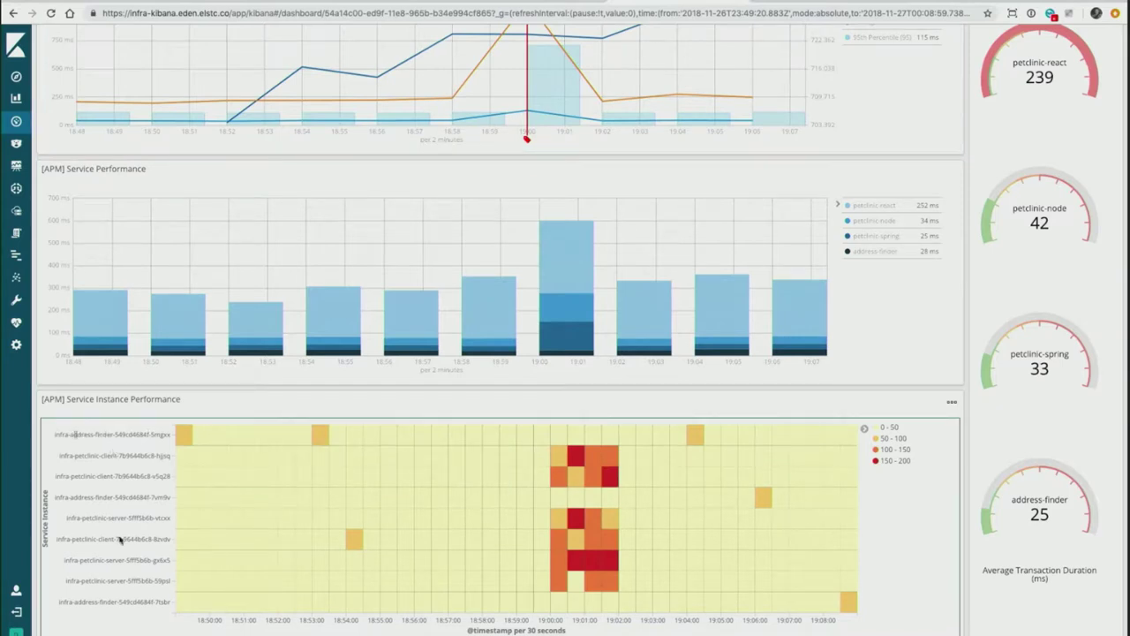
{"action": "double_click", "coordinate": [88, 498]}
{"action": "double_click", "coordinate": [94, 601]}
Return to the Anomaly Explorer and open Infra Analysis for the 19:00 petclinic-spring anomaly
{"action": "key", "text": "ctrl+Tab"}
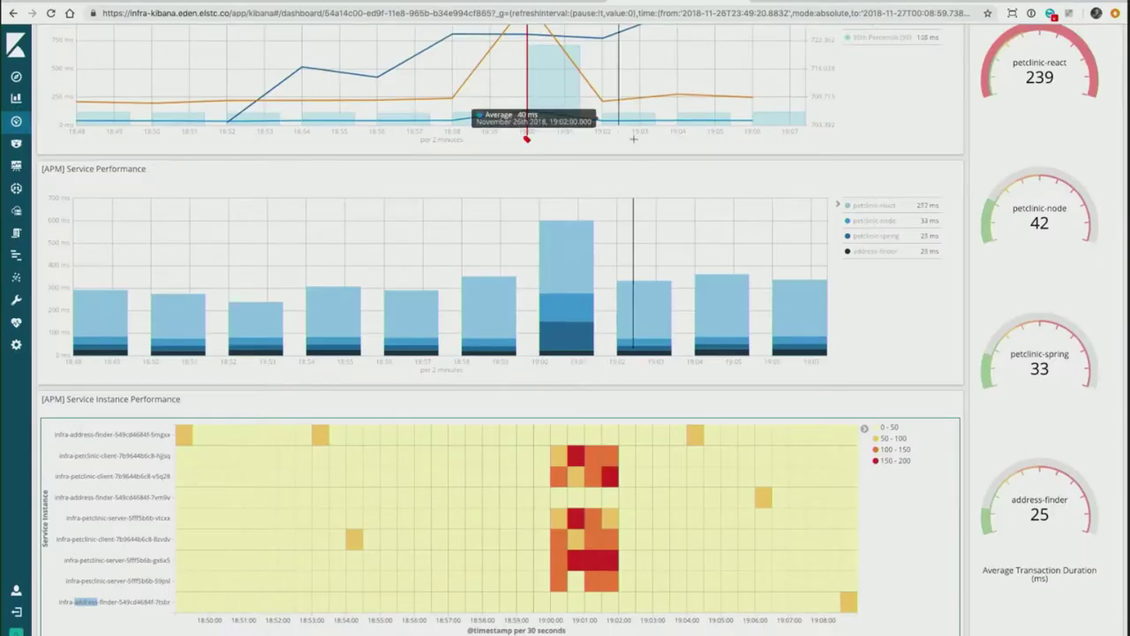
{"action": "scroll", "coordinate": [676, 177], "scroll_direction": "down", "scroll_amount": 3}
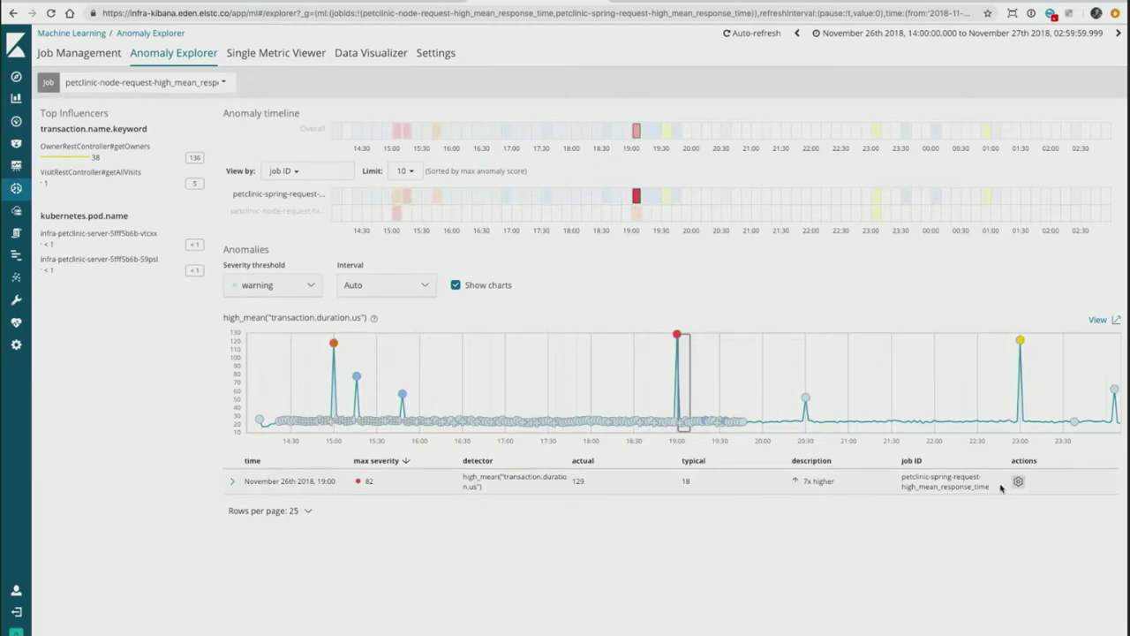
{"action": "left_click", "coordinate": [1018, 481]}
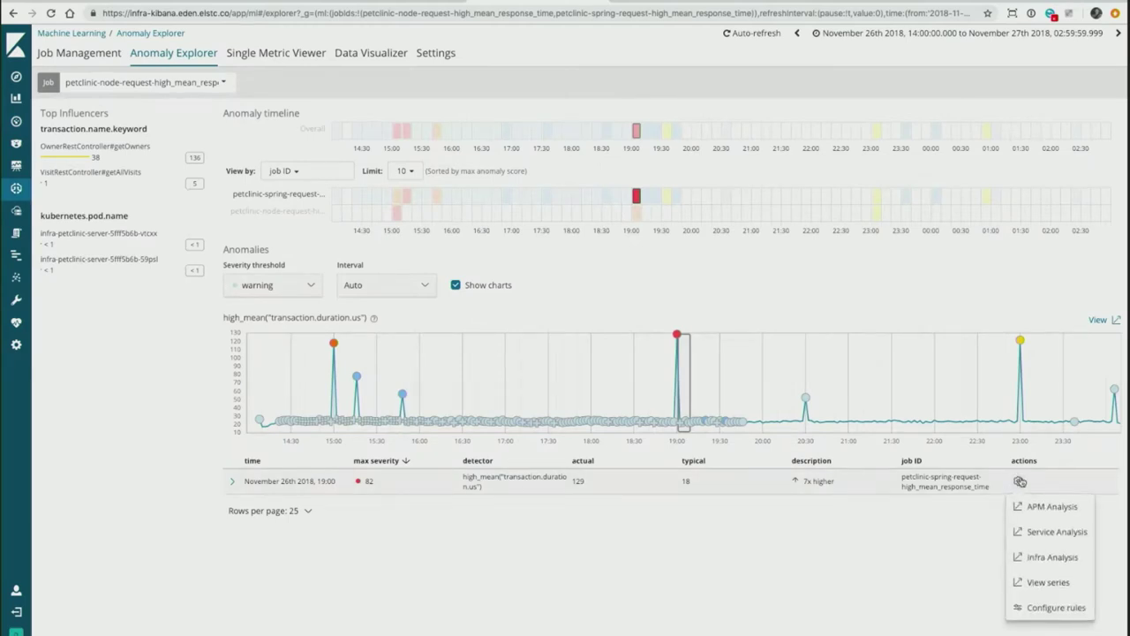
{"action": "left_click", "coordinate": [1042, 558]}
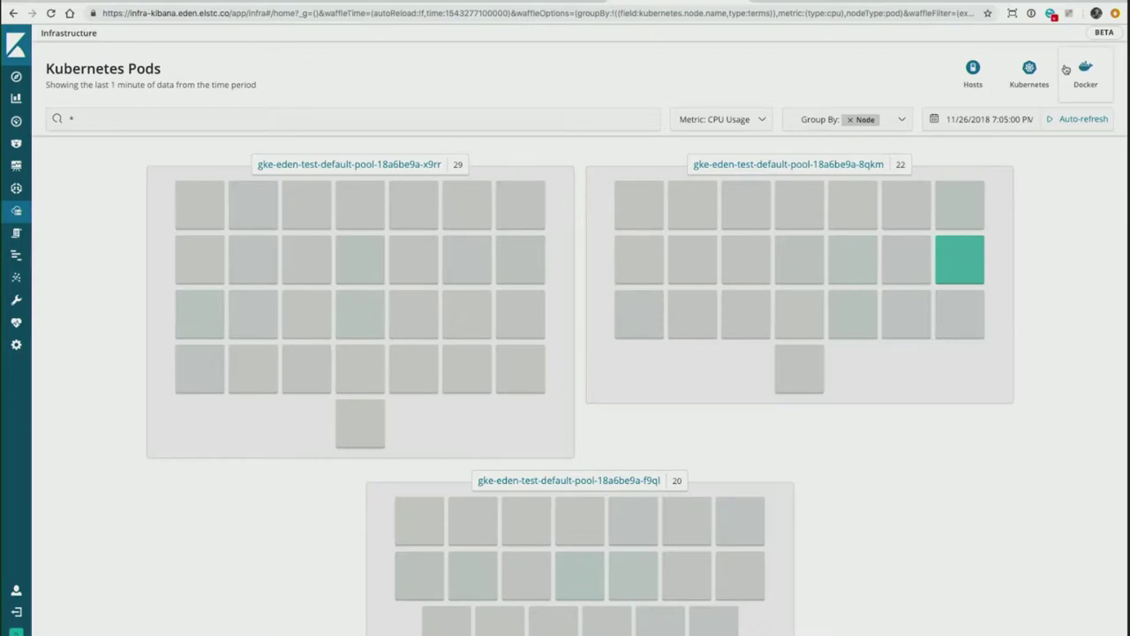
View the CPU usage map of the hosts, and group the Kubernetes pods by Namespace and Node
{"action": "left_click", "coordinate": [983, 72]}
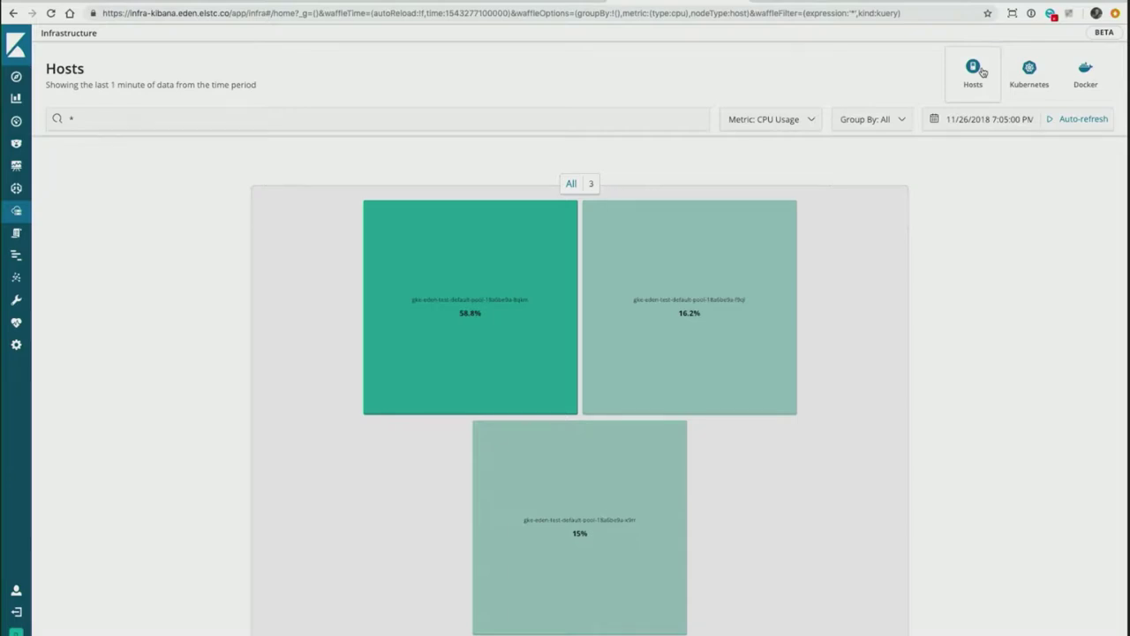
{"action": "left_click", "coordinate": [1029, 73]}
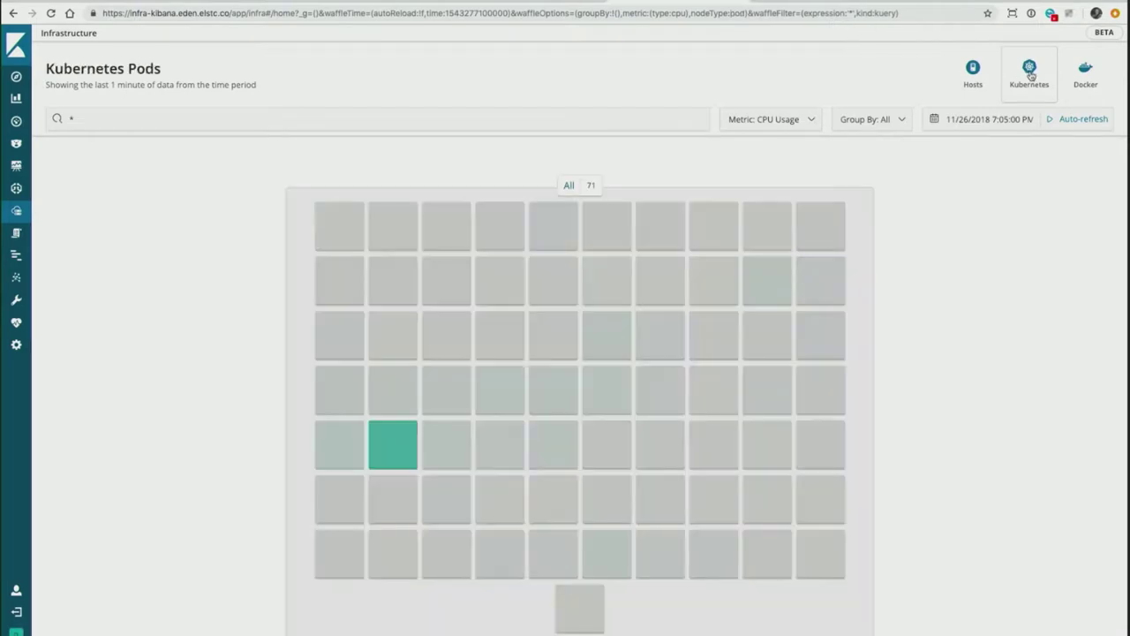
{"action": "left_click", "coordinate": [902, 122]}
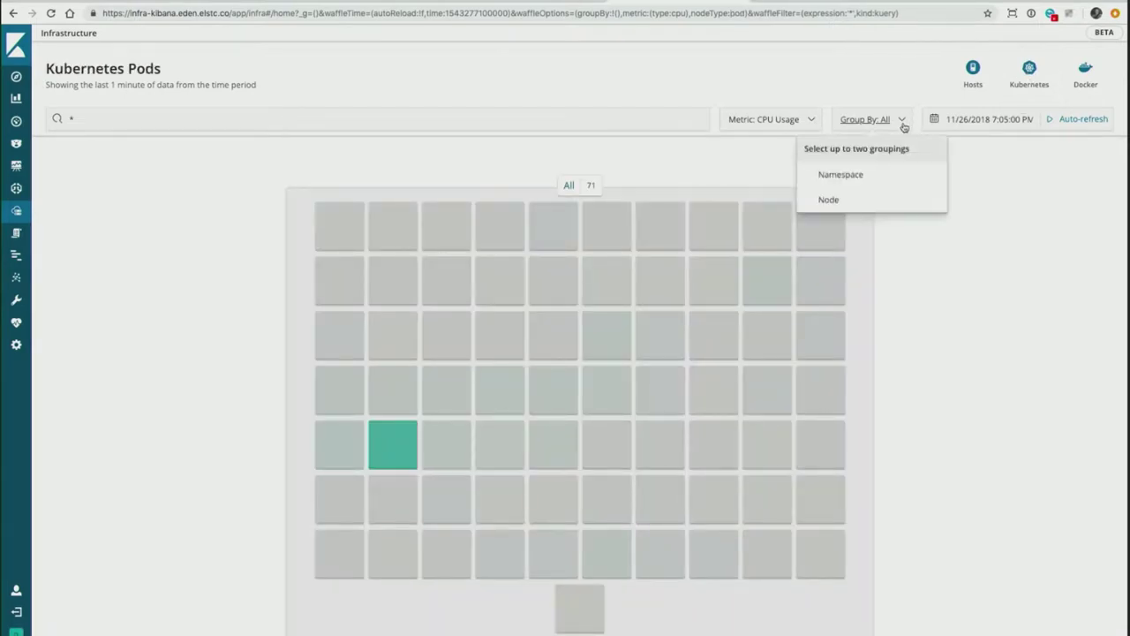
{"action": "left_click", "coordinate": [840, 175]}
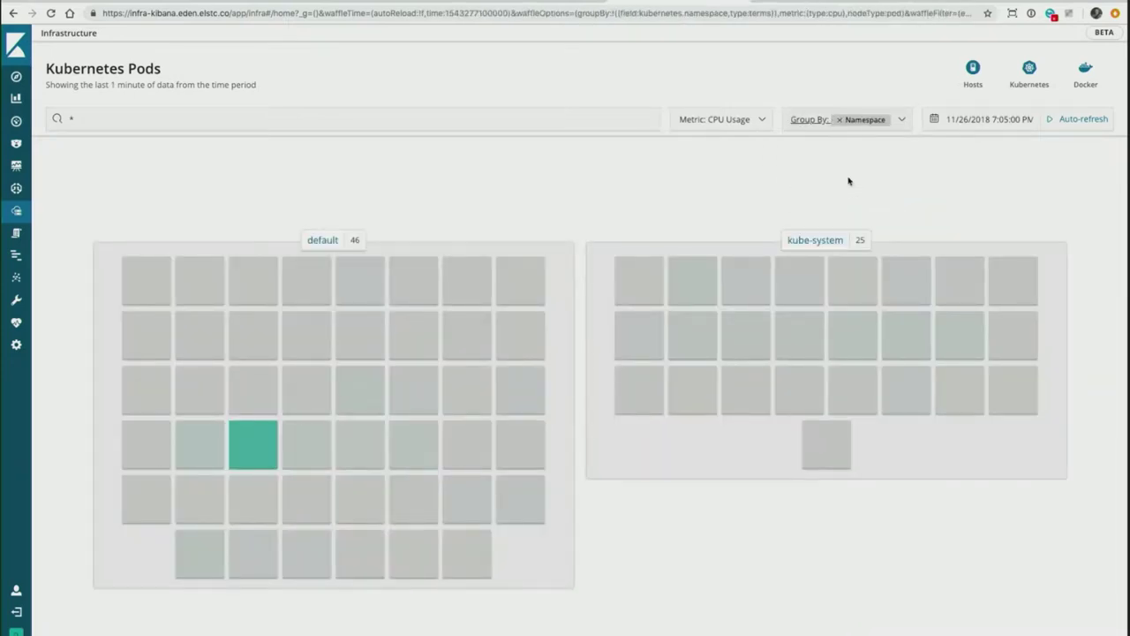
{"action": "left_click", "coordinate": [898, 122]}
{"action": "left_click", "coordinate": [803, 200]}
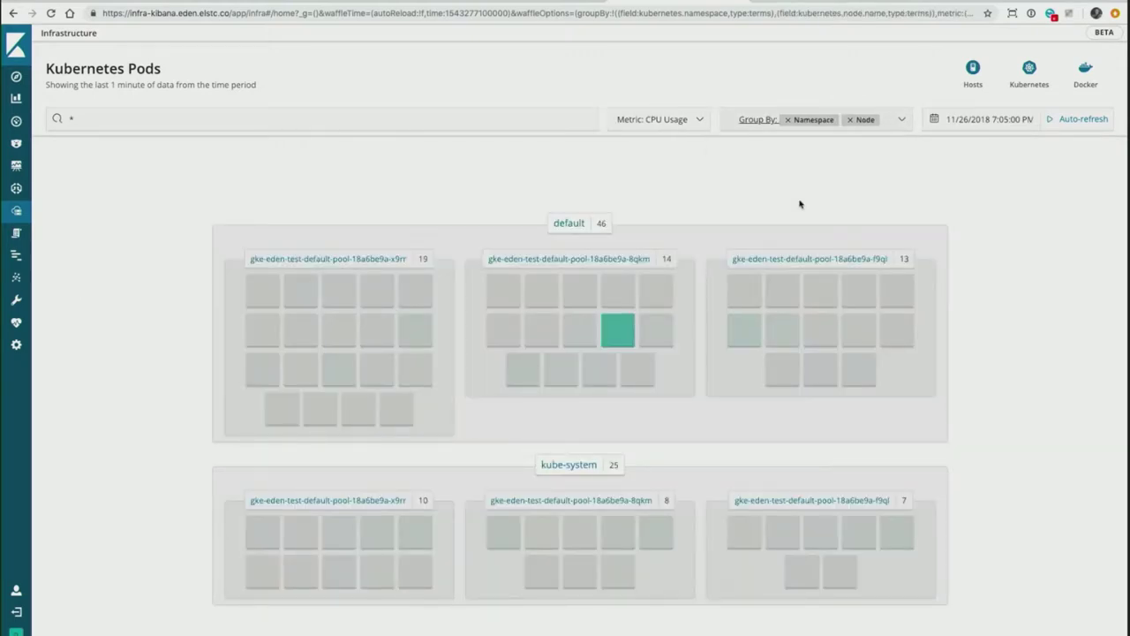
Remove the Namespace grouping and inspect the green highlighted pod on node gke-eden-test-default-pool-18a6be9a-8qkm
{"action": "left_click", "coordinate": [787, 120]}
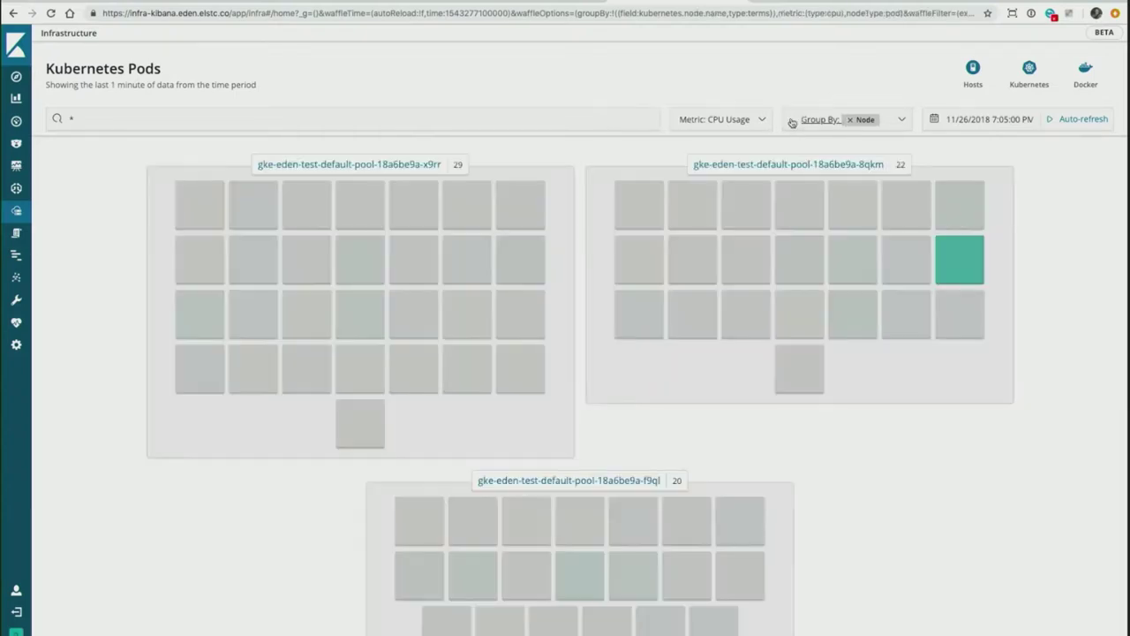
{"action": "mouse_move", "coordinate": [799, 210]}
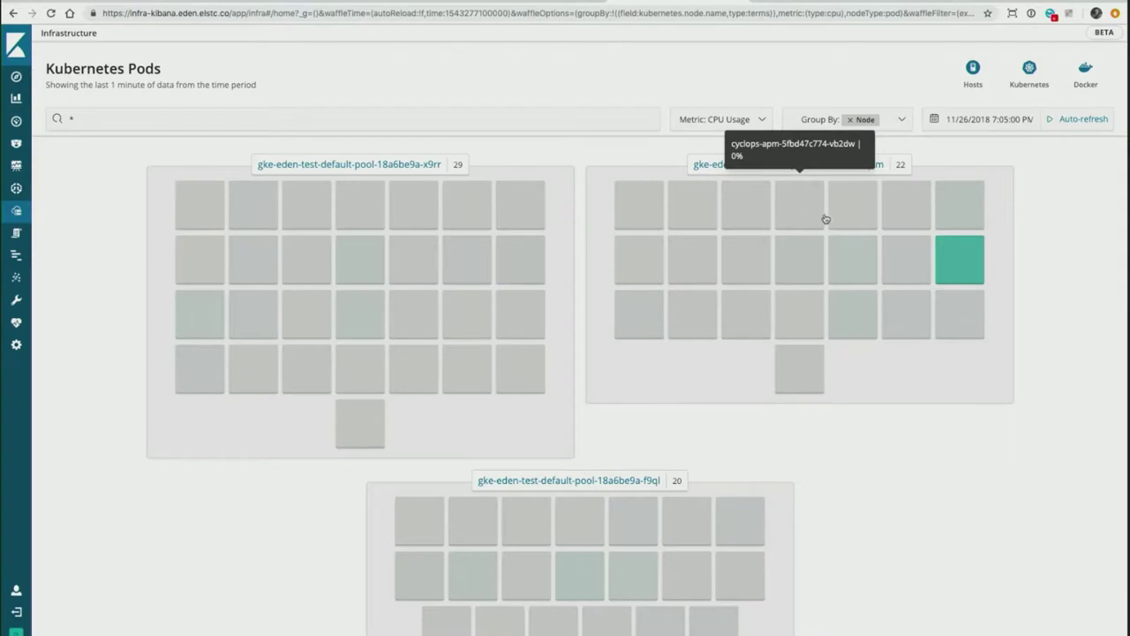
{"action": "mouse_move", "coordinate": [959, 269]}
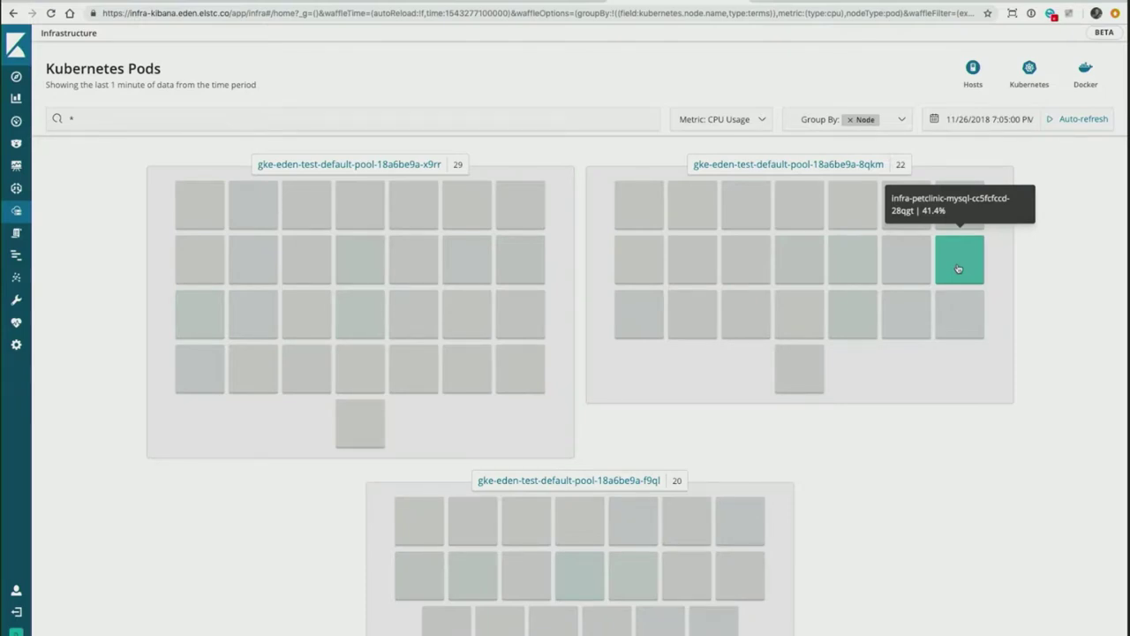
Switch the infrastructure map to Docker containers and group them by Host
{"action": "left_click", "coordinate": [1088, 69]}
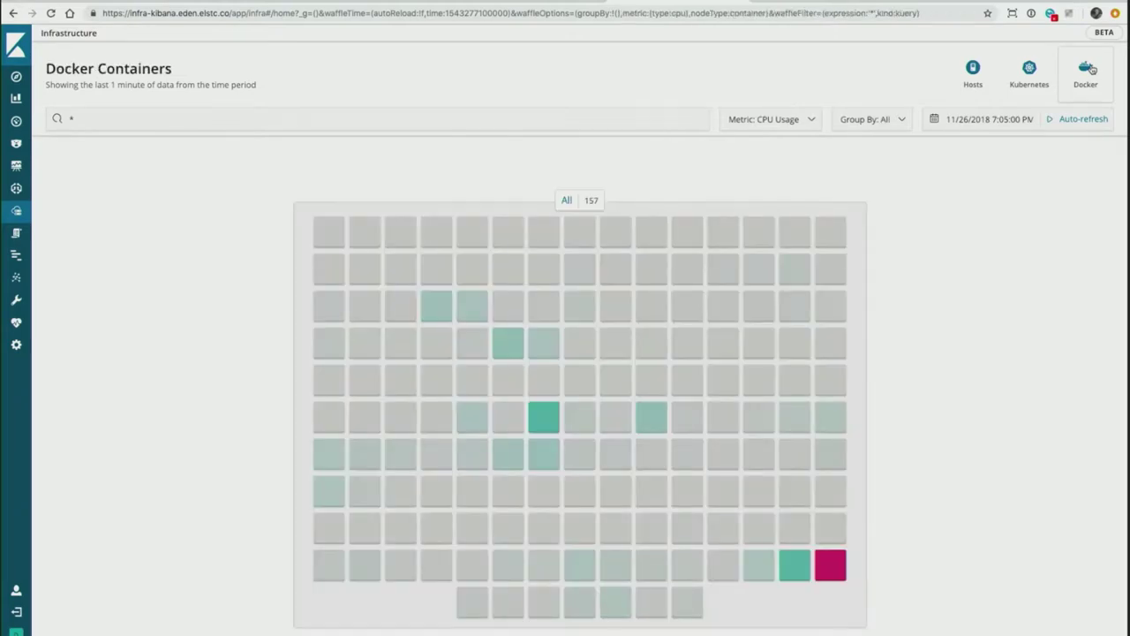
{"action": "left_click", "coordinate": [902, 121]}
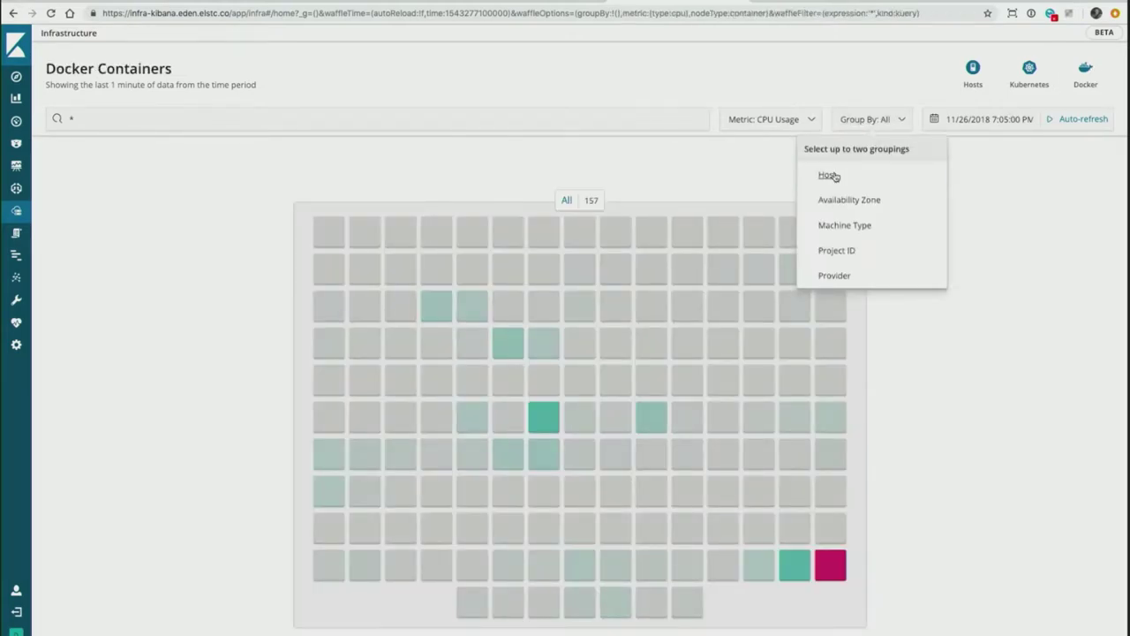
{"action": "left_click", "coordinate": [830, 175]}
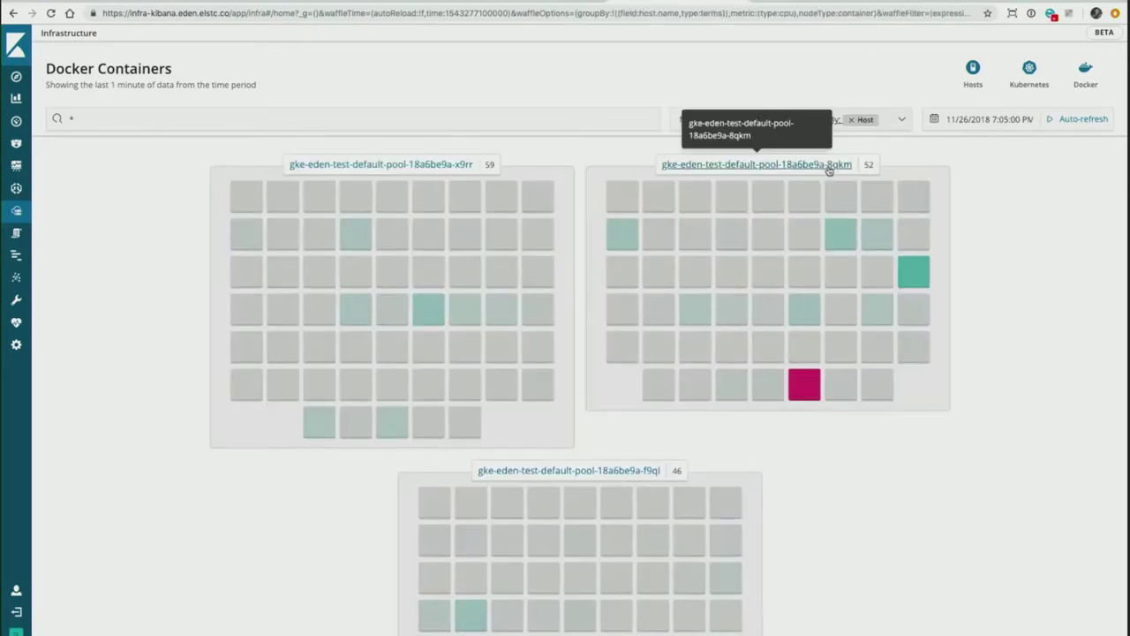
Inspect the highlighted containers on host gke-eden-test-default-pool-18a6be9a-8qkm and open the metrics of the infra-petclinic-mysql container
{"action": "mouse_move", "coordinate": [911, 275]}
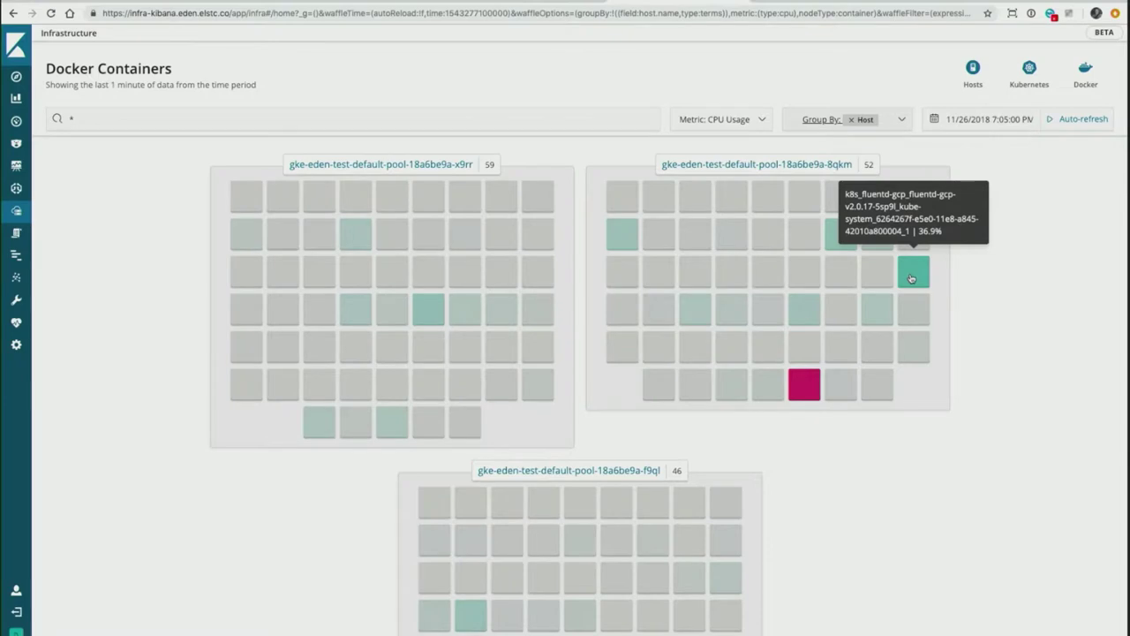
{"action": "mouse_move", "coordinate": [796, 385]}
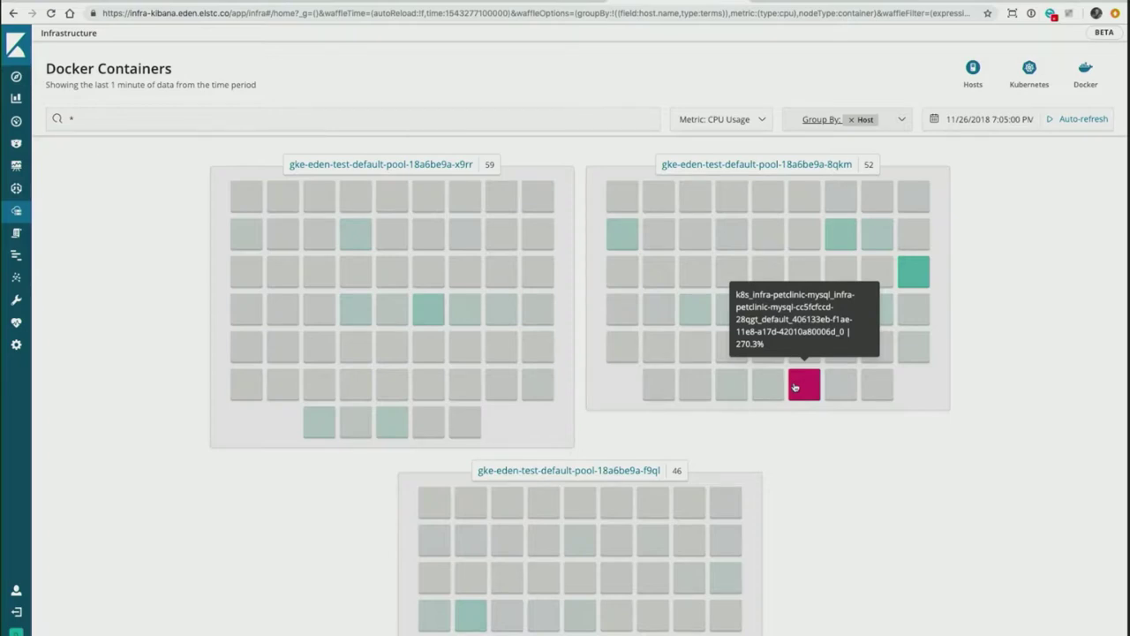
{"action": "left_click", "coordinate": [796, 386]}
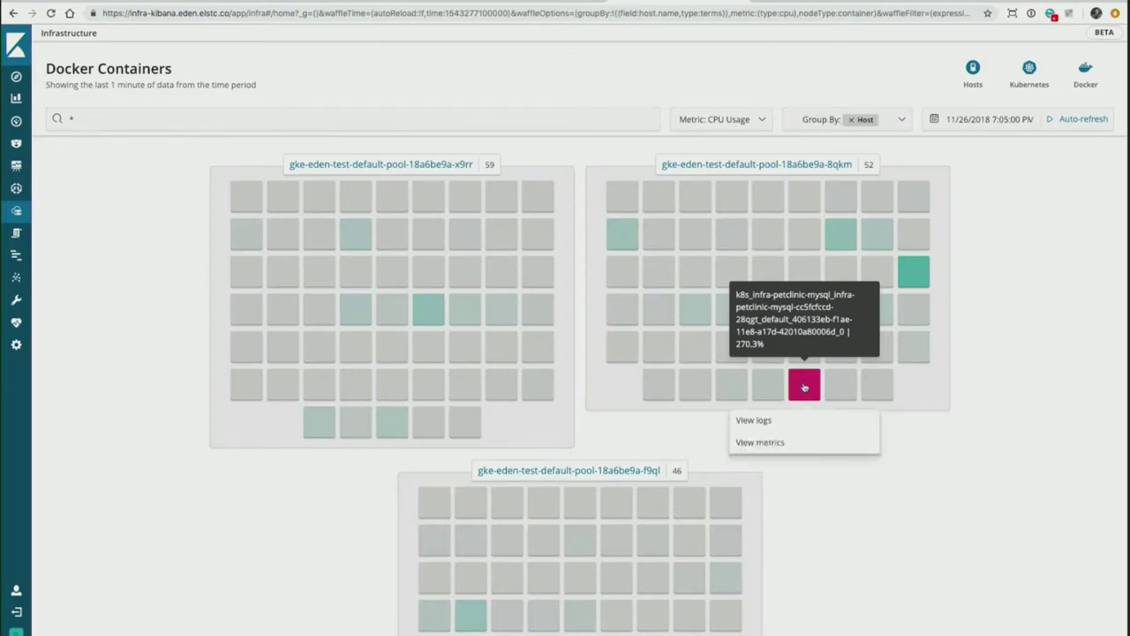
{"action": "left_click", "coordinate": [781, 441]}
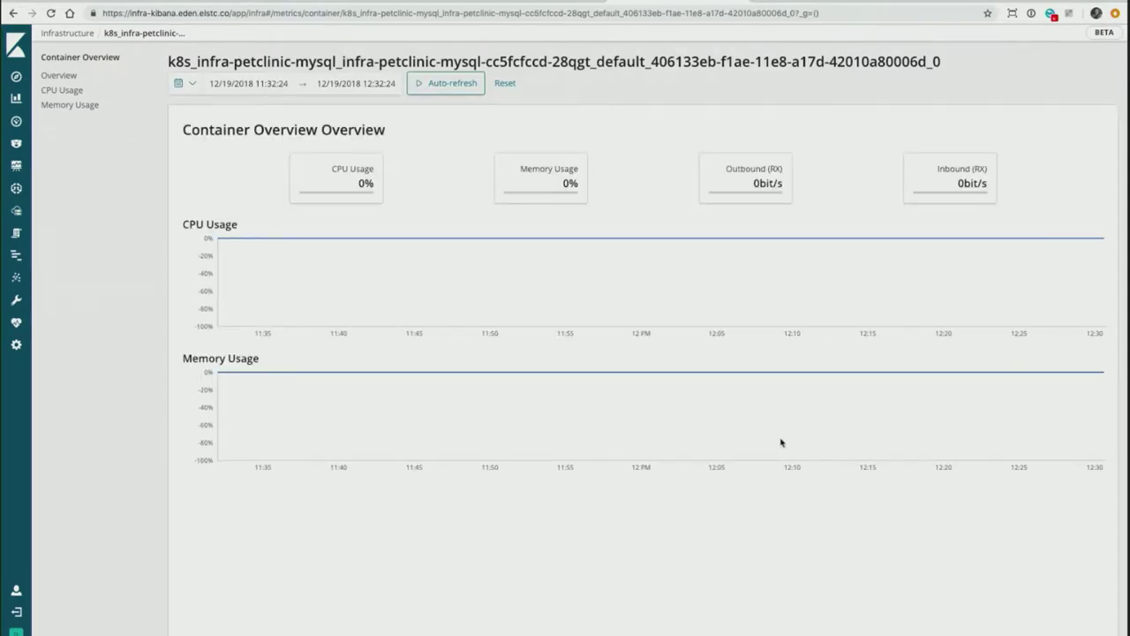
Show the container's metrics for the last year and narrow the CPU usage chart to the activity on November 26–27, 2018
{"action": "left_click", "coordinate": [179, 85]}
{"action": "left_click", "coordinate": [333, 251]}
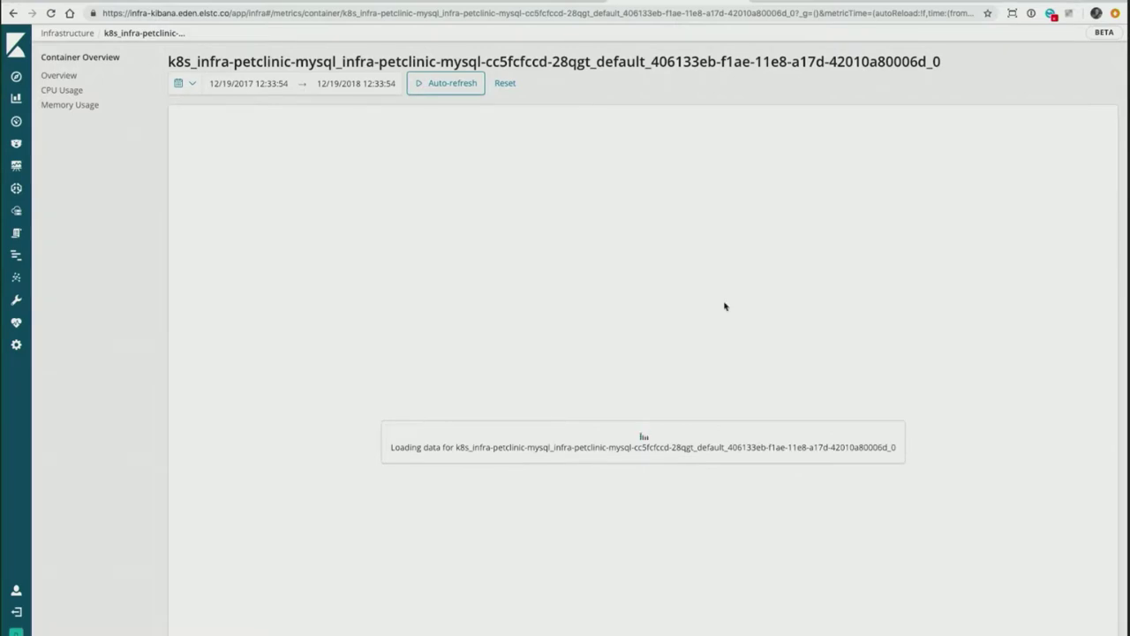
{"action": "left_click_drag", "start_coordinate": [1068, 307], "coordinate": [1037, 310]}
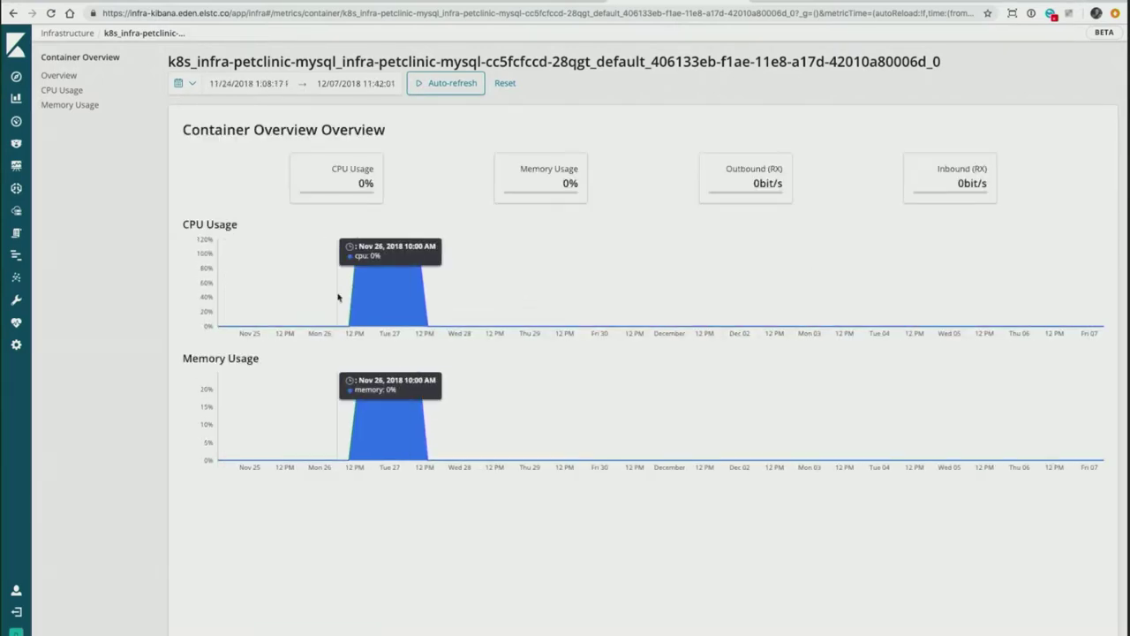
{"action": "left_click_drag", "start_coordinate": [345, 296], "coordinate": [437, 302]}
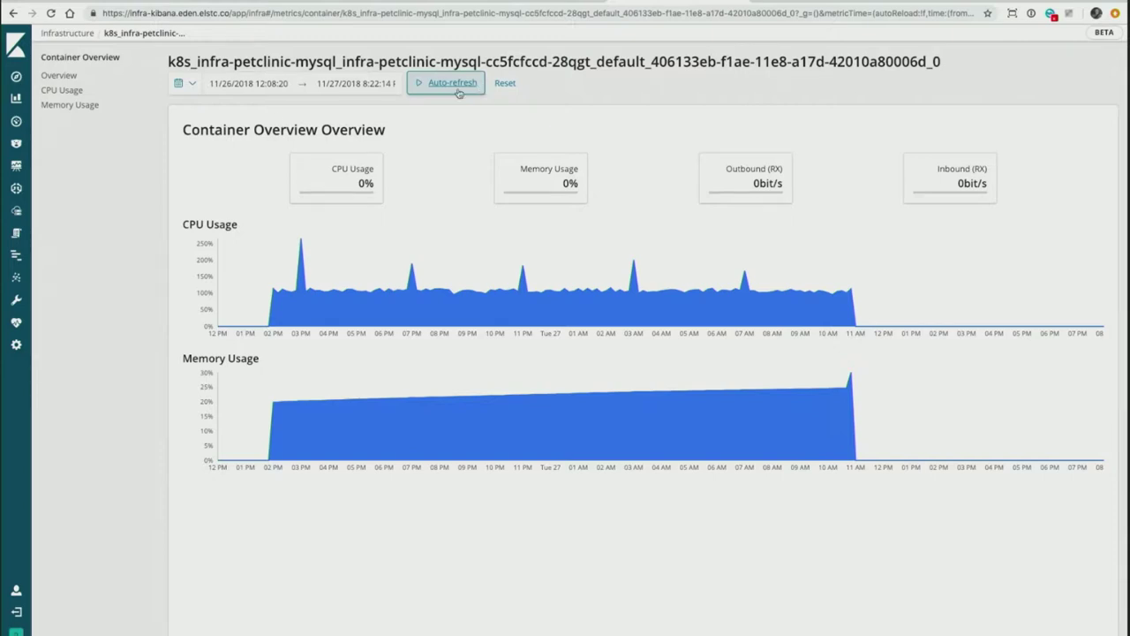
Open the MySQL Analysis dashboard and review its CPU/Memory Usage and MySQL Performance charts
{"action": "left_click", "coordinate": [23, 126]}
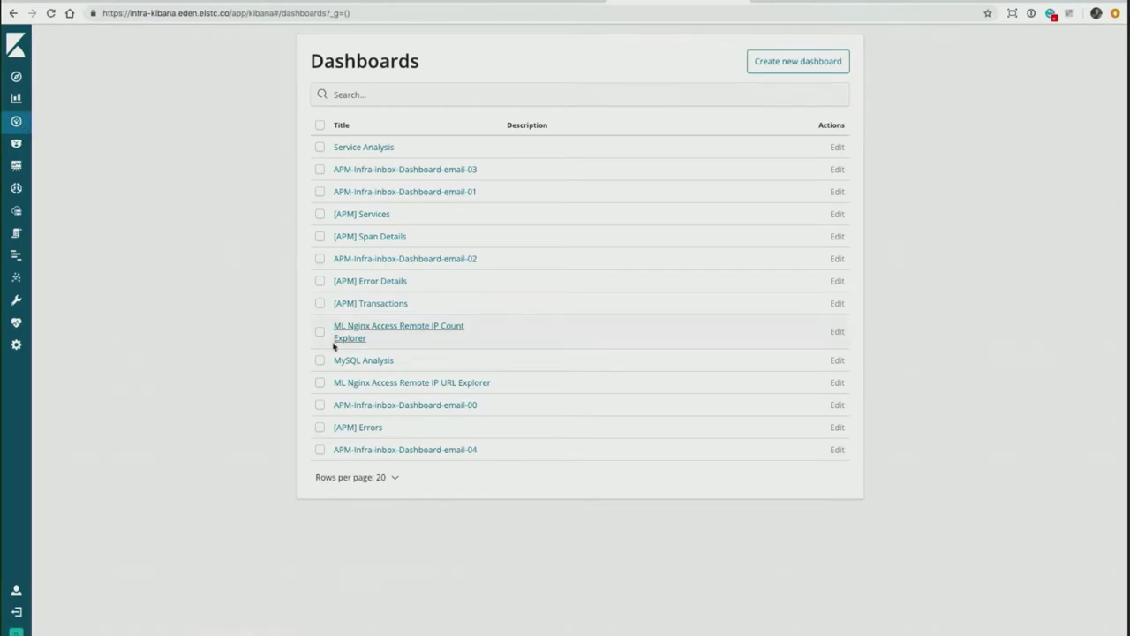
{"action": "left_click", "coordinate": [351, 361]}
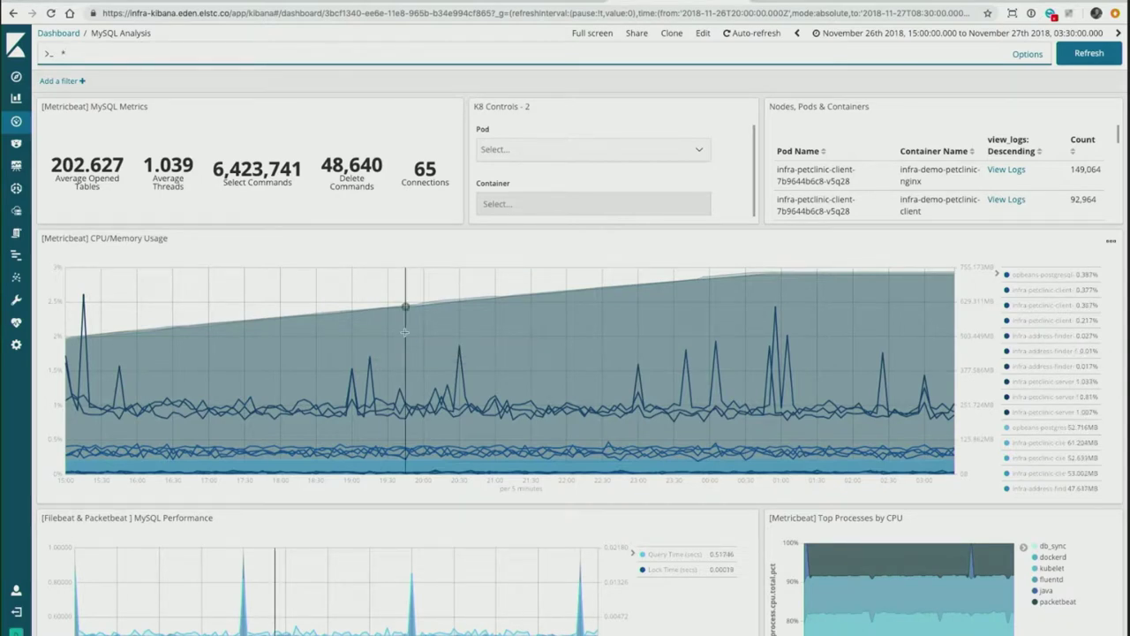
{"action": "scroll", "coordinate": [404, 332], "scroll_direction": "down", "scroll_amount": 1}
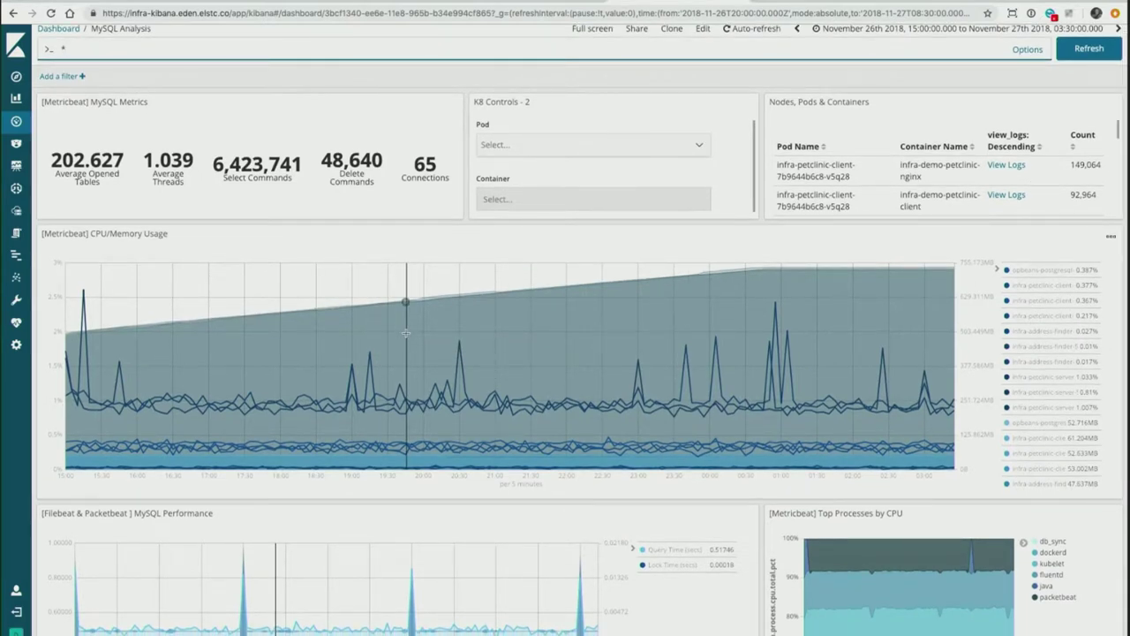
{"action": "scroll", "coordinate": [405, 332], "scroll_direction": "down", "scroll_amount": 2}
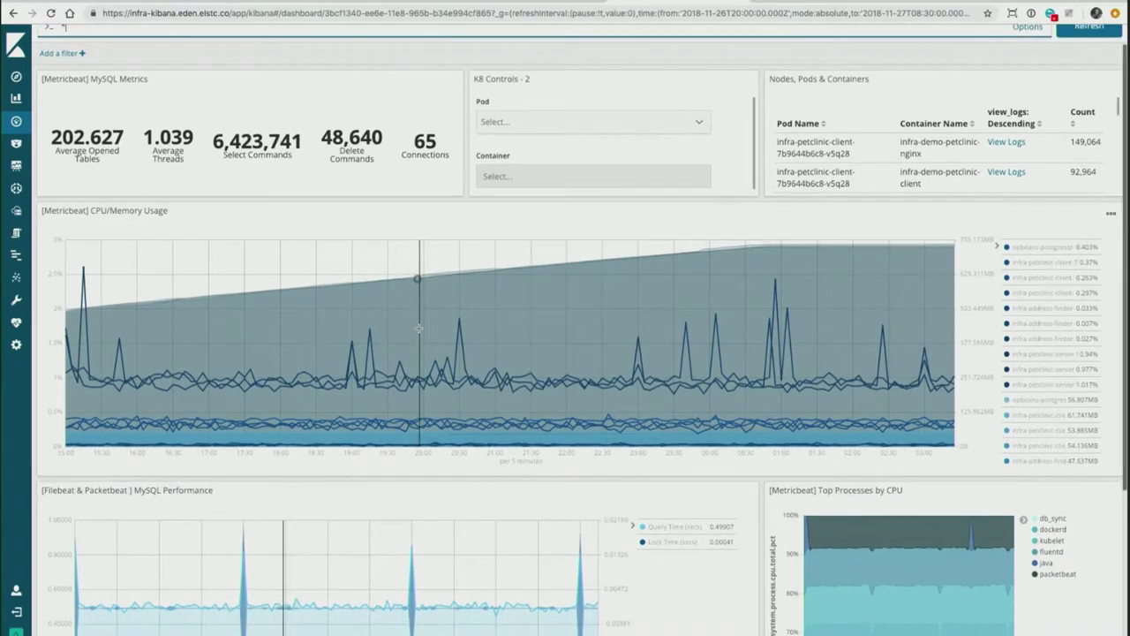
{"action": "scroll", "coordinate": [419, 329], "scroll_direction": "down", "scroll_amount": 1}
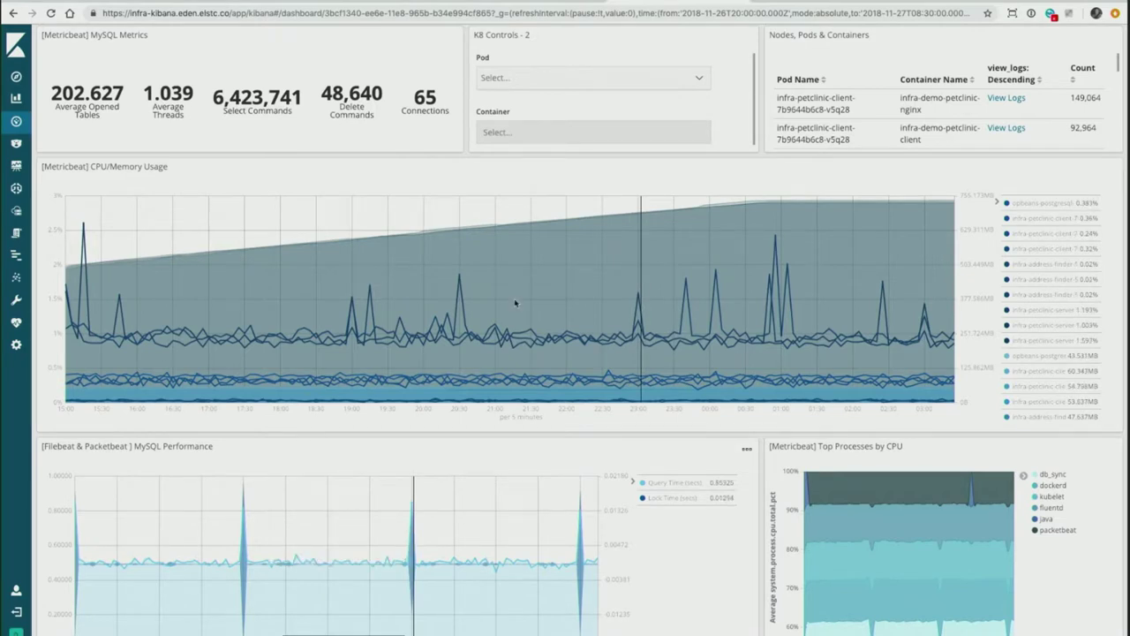
Search the dashboard's pod filter for "mysq" and select the pod infra-petclinic-mysql-cc5fcfccd-28qgt
{"action": "left_click", "coordinate": [599, 78]}
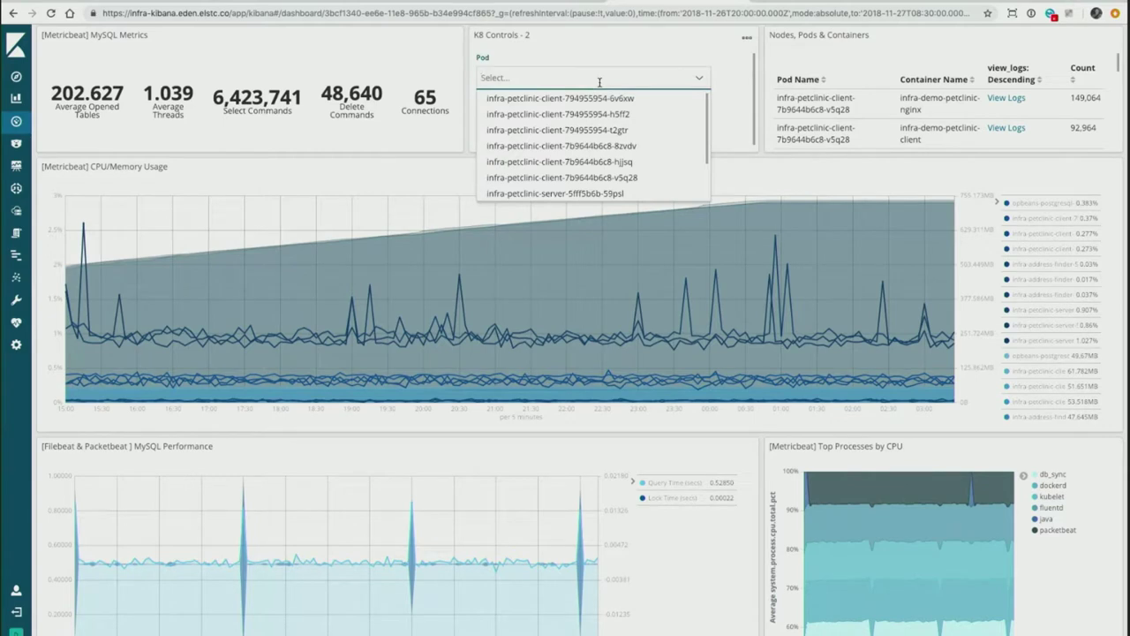
{"action": "type", "text": "mysq"}
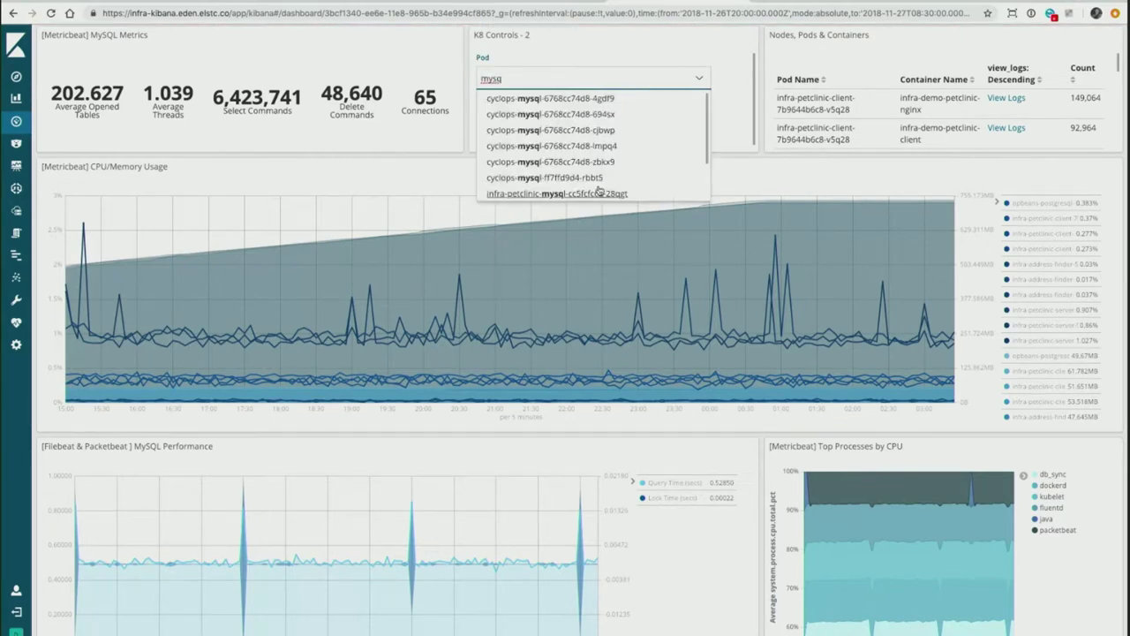
{"action": "left_click", "coordinate": [598, 193]}
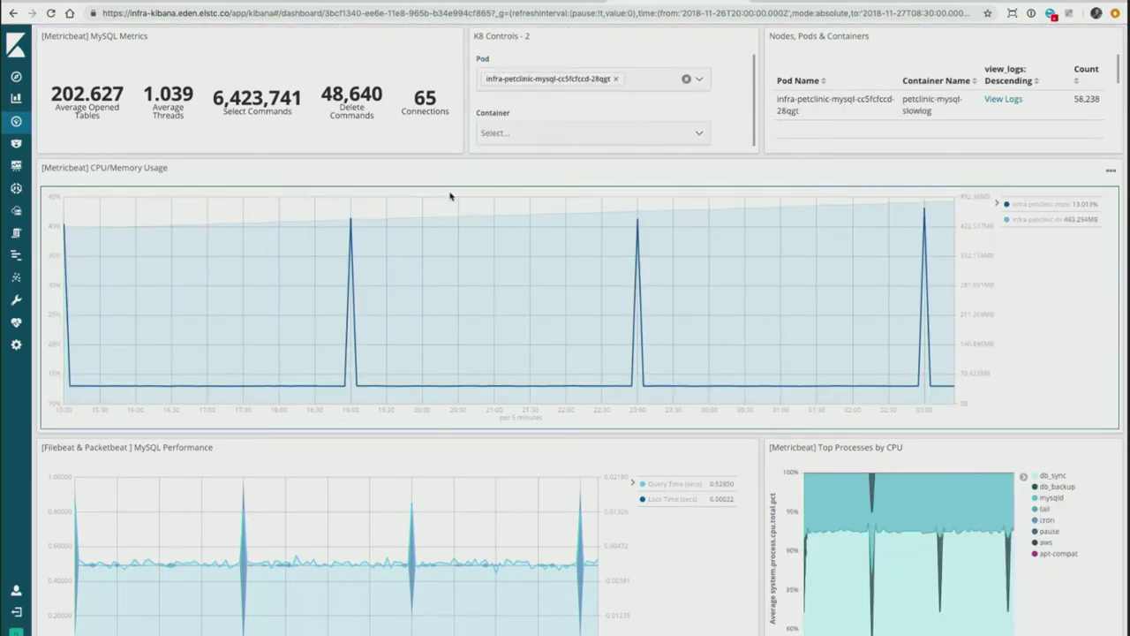
Narrow the CPU/Memory Usage chart to the 19:00 spike and examine MySQL performance, network traffic and top processes for that period
{"action": "scroll", "coordinate": [476, 378], "scroll_direction": "down", "scroll_amount": 1}
{"action": "left_click_drag", "start_coordinate": [332, 326], "coordinate": [367, 326]}
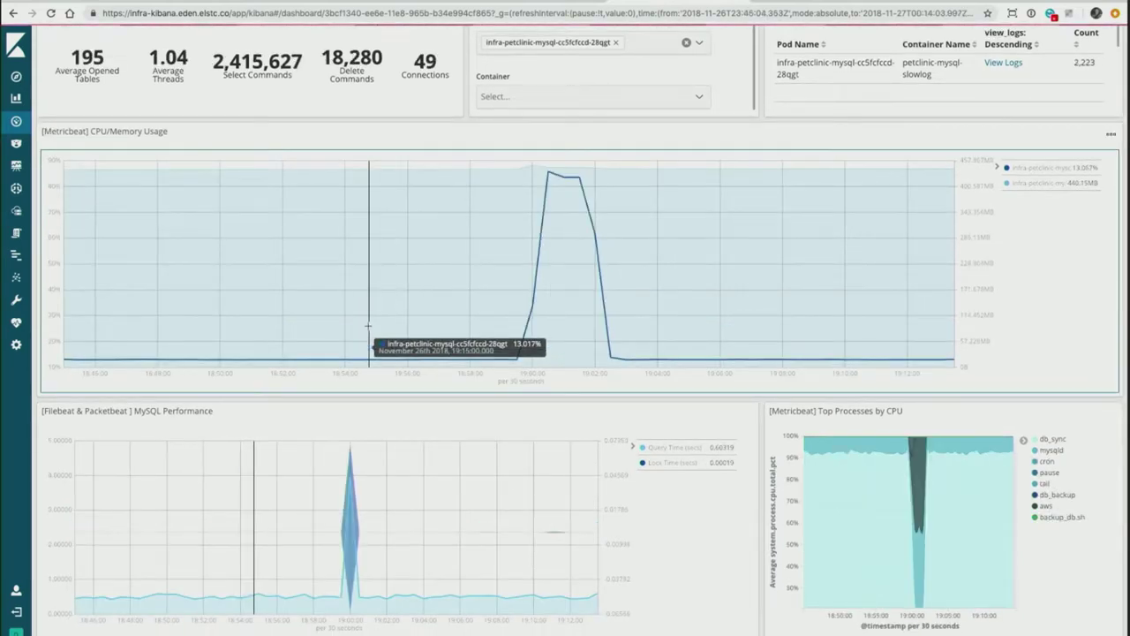
{"action": "scroll", "coordinate": [391, 321], "scroll_direction": "down", "scroll_amount": 3}
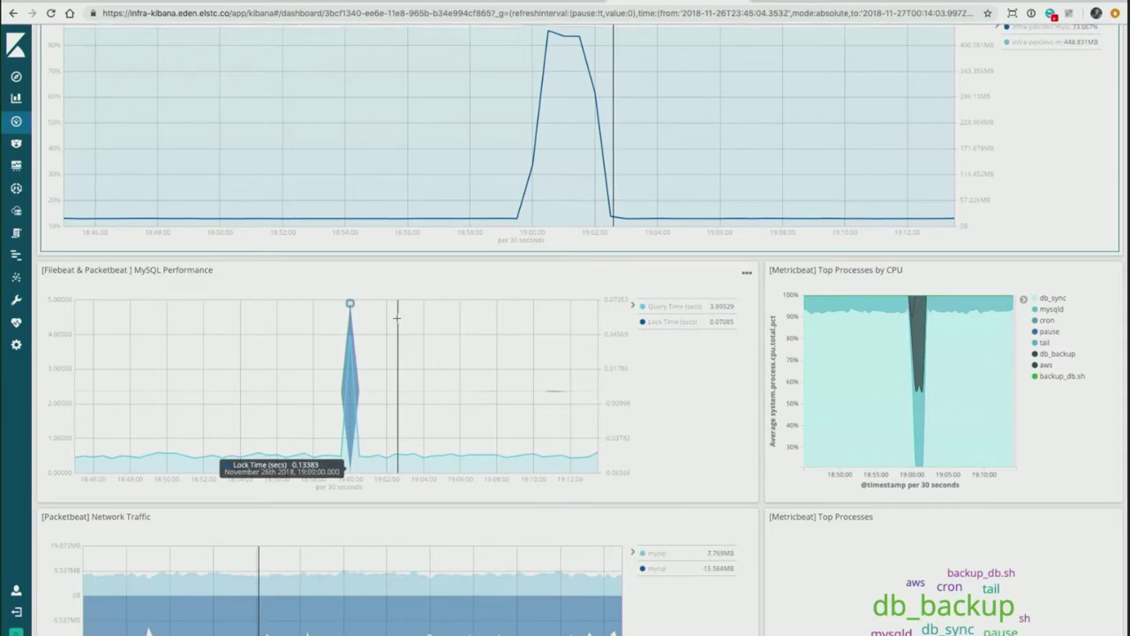
{"action": "scroll", "coordinate": [380, 344], "scroll_direction": "down", "scroll_amount": 1}
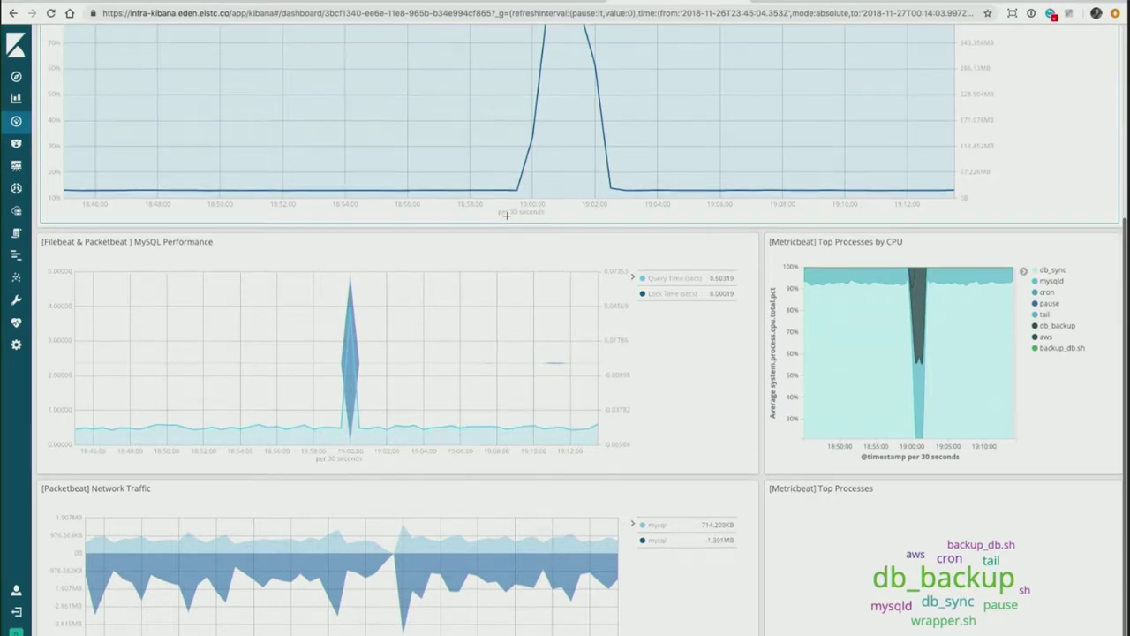
Open the logs of the petclinic-mysql-slowlog container from the Nodes, Pods & Containers table and look through the entries
{"action": "scroll", "coordinate": [507, 215], "scroll_direction": "up", "scroll_amount": 1}
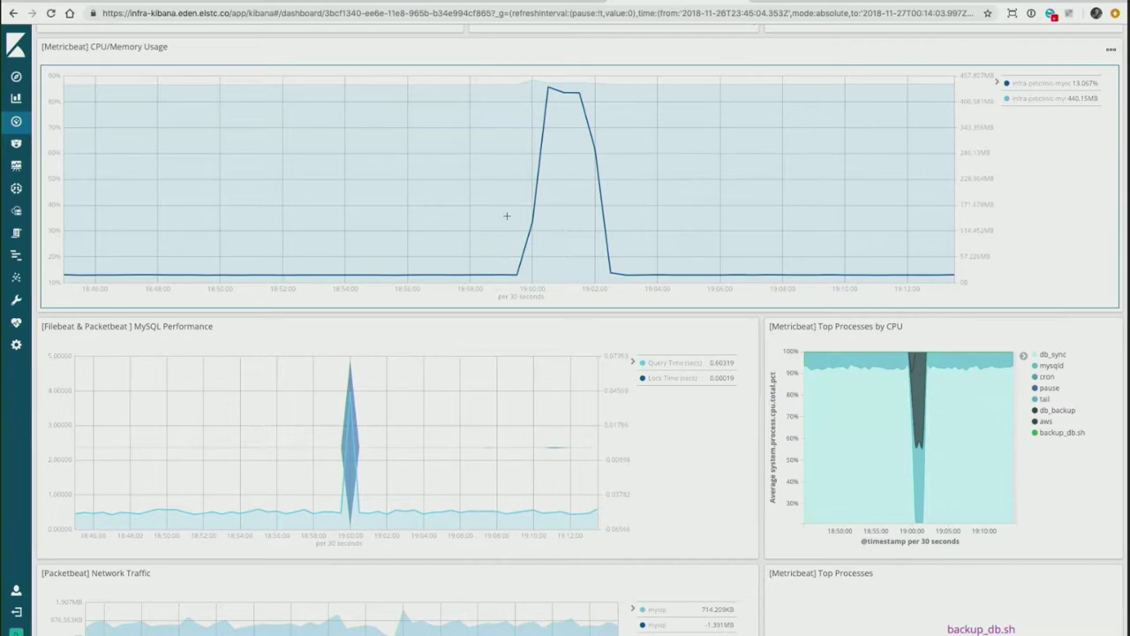
{"action": "scroll", "coordinate": [507, 215], "scroll_direction": "up", "scroll_amount": 2}
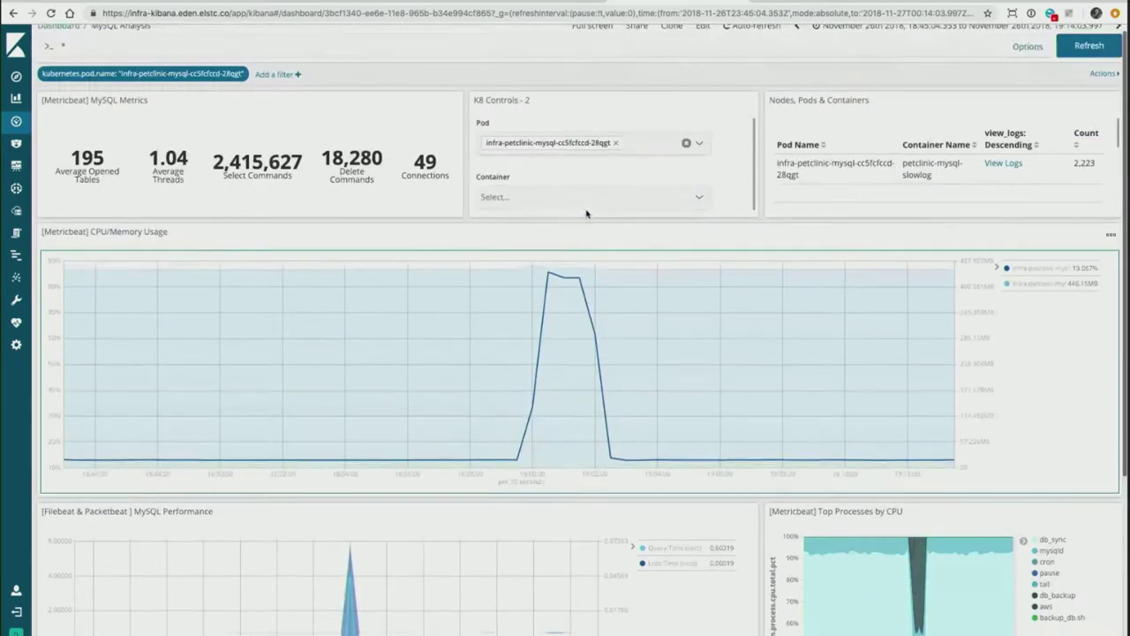
{"action": "left_click", "coordinate": [1001, 166]}
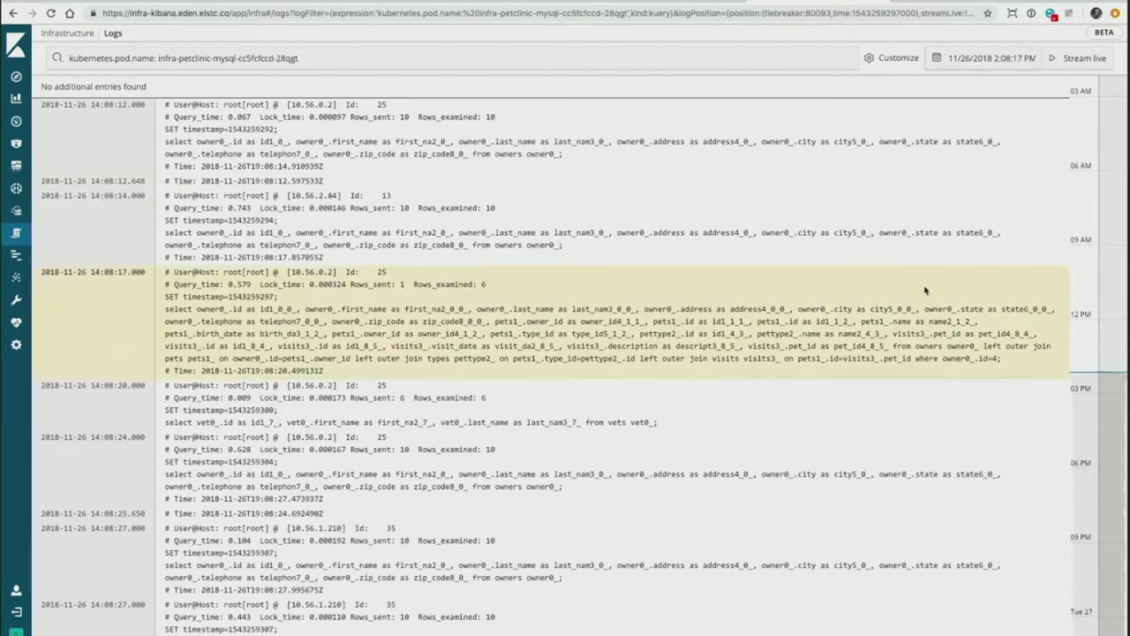
{"action": "scroll", "coordinate": [925, 291], "scroll_direction": "down", "scroll_amount": 2}
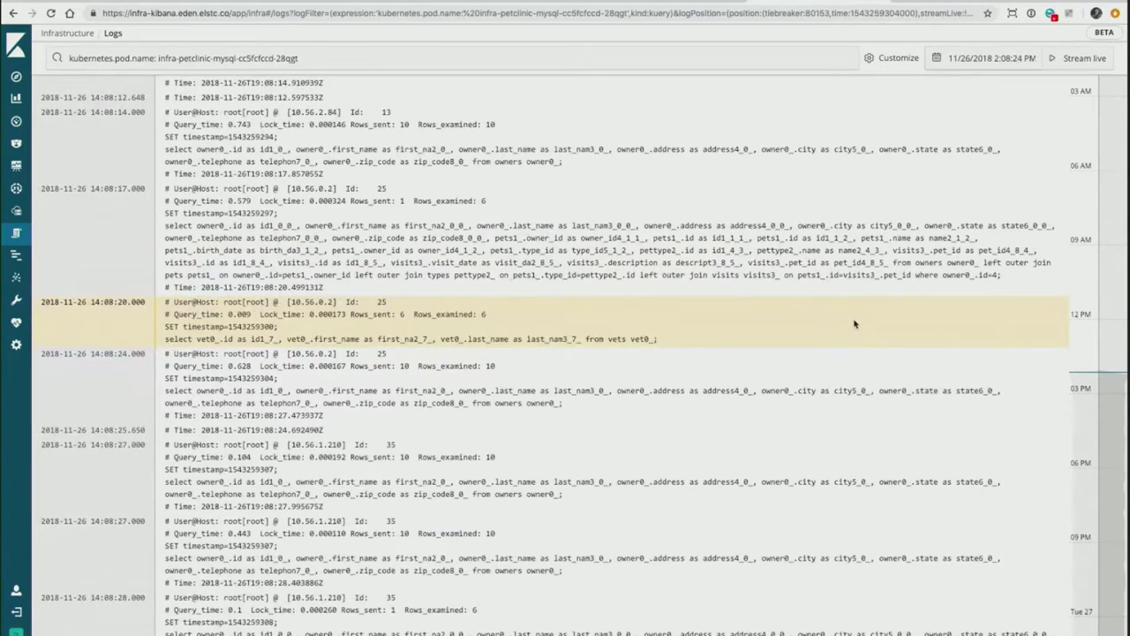
Extend the pod name log query with an "and" clause on the field mysql.slowlog.query_time.sec
{"action": "left_click", "coordinate": [519, 59]}
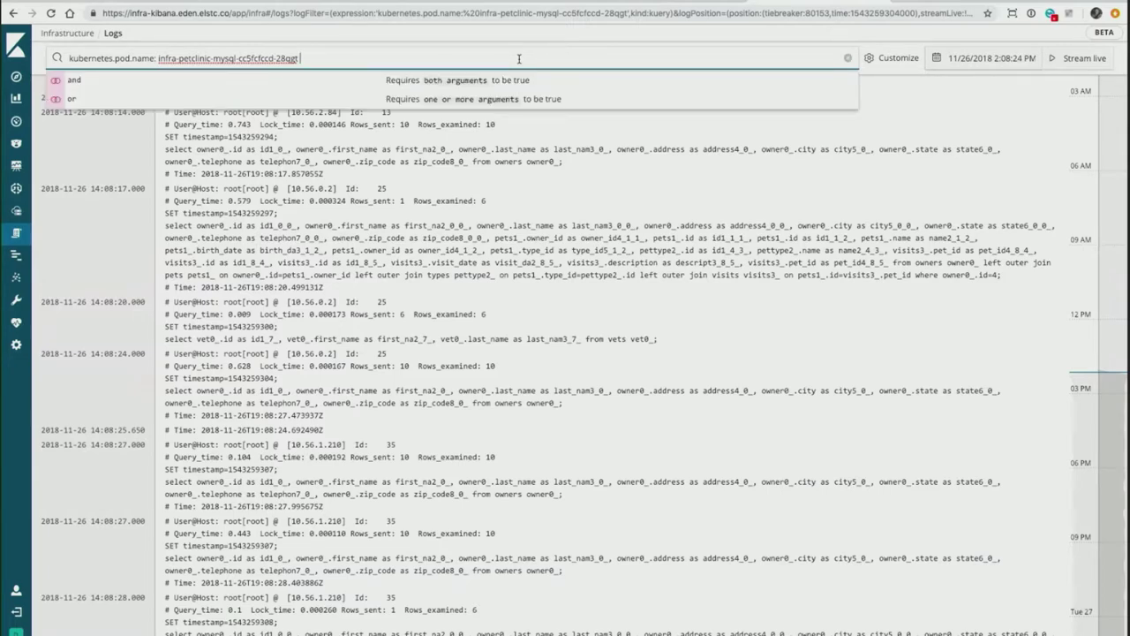
{"action": "type", "text": "and que"}
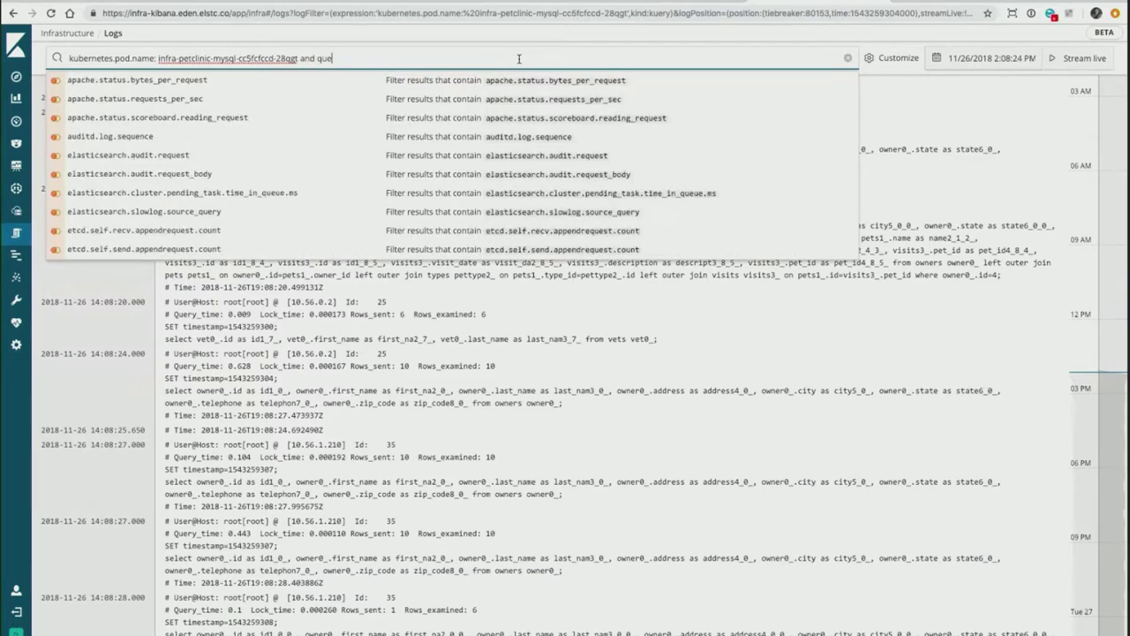
{"action": "type", "text": "ry_"}
{"action": "key", "text": "Down"}
{"action": "key", "text": "Down"}
{"action": "key", "text": "Down"}
{"action": "key", "text": "Down"}
{"action": "key", "text": "Return"}
Require the slow log query time to be >= 30 seconds and run the log search
{"action": "key", "text": "Down"}
{"action": "key", "text": "Down"}
{"action": "key", "text": "Down"}
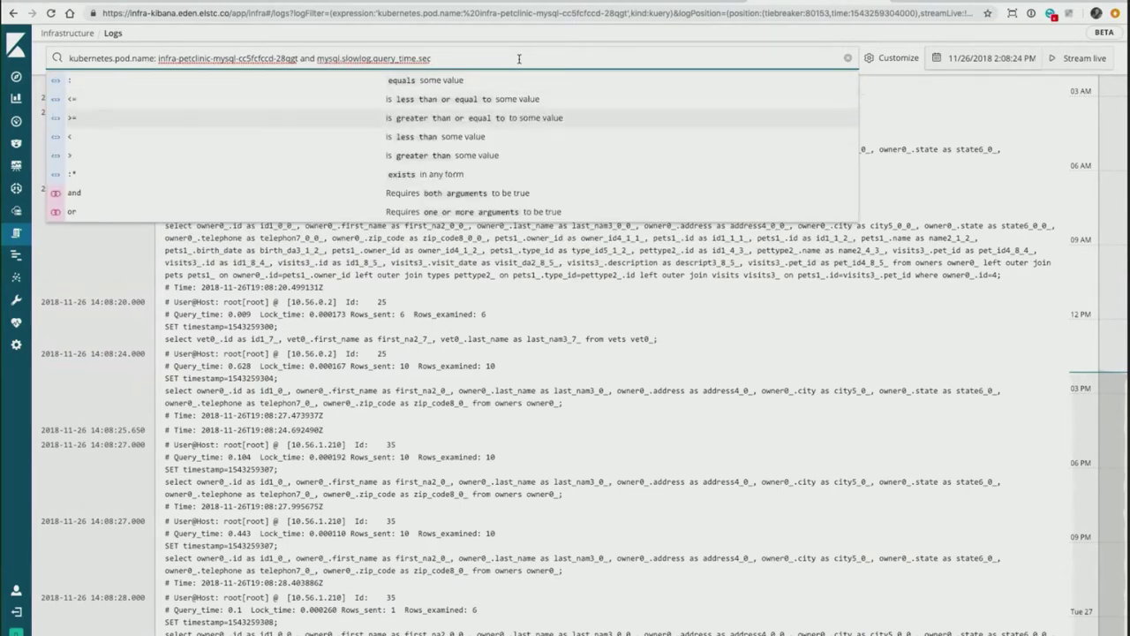
{"action": "key", "text": "Return"}
{"action": "type", "text": "30"}
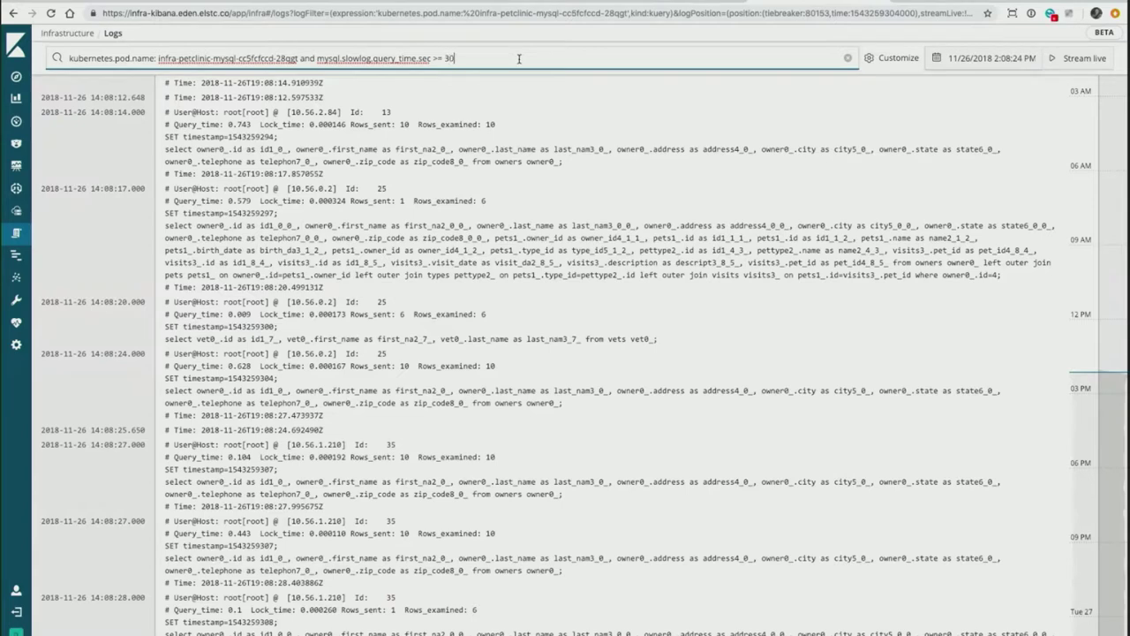
{"action": "key", "text": "Return"}
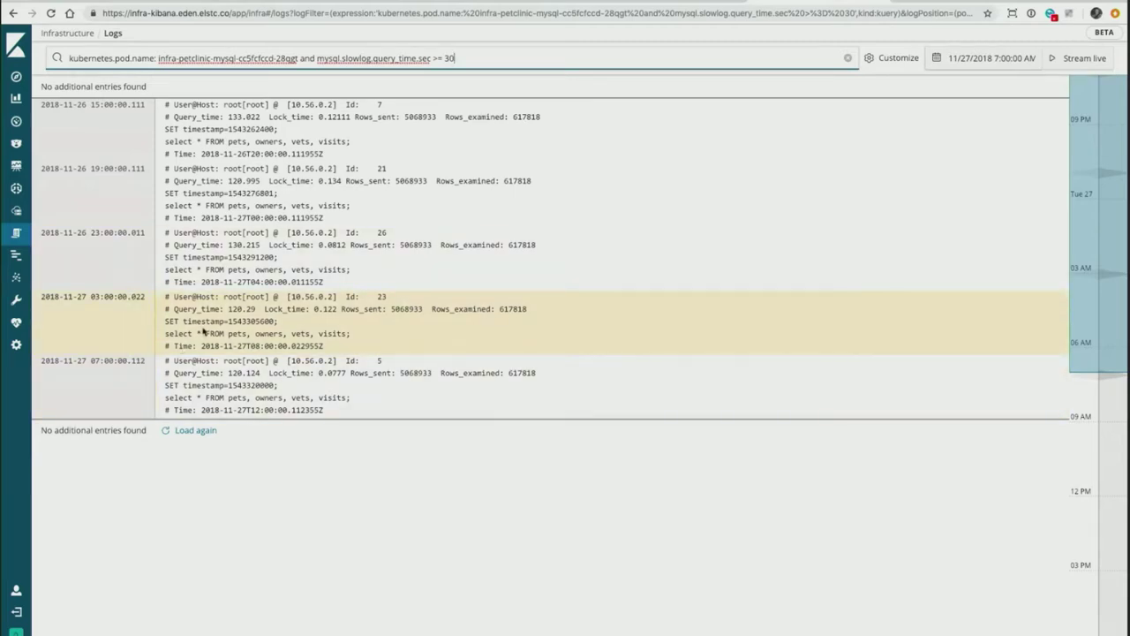
Highlight the select statement and query time in the 03:00 log entry and the query time in the 19:00 entry
{"action": "left_click", "coordinate": [272, 321]}
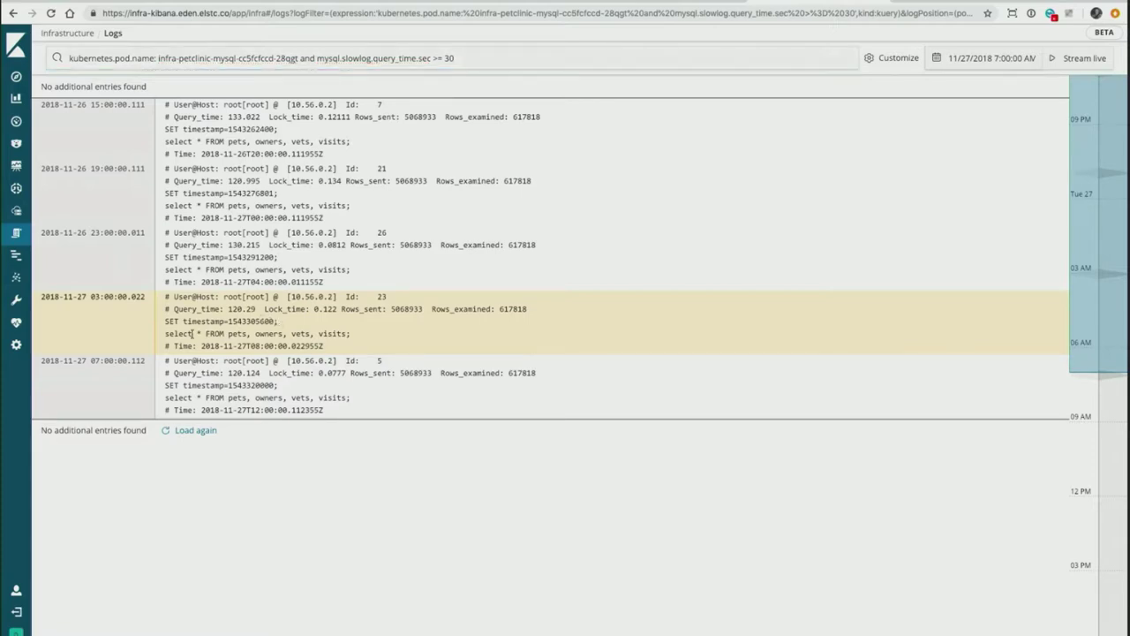
{"action": "left_click_drag", "start_coordinate": [165, 335], "coordinate": [360, 333]}
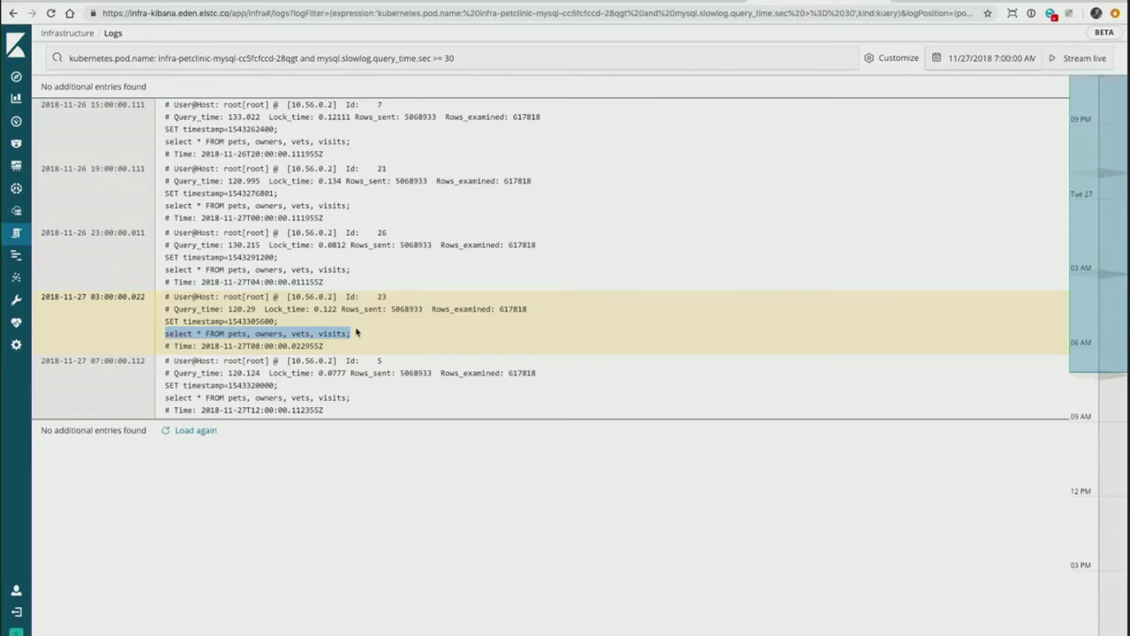
{"action": "left_click", "coordinate": [278, 319]}
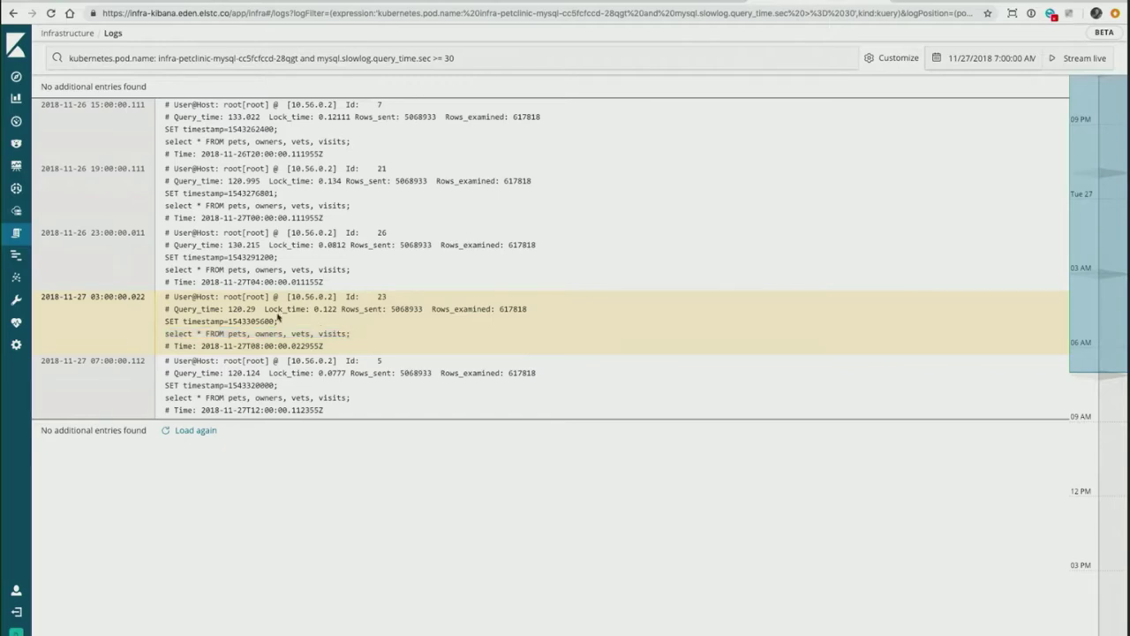
{"action": "left_click_drag", "start_coordinate": [228, 309], "coordinate": [253, 308]}
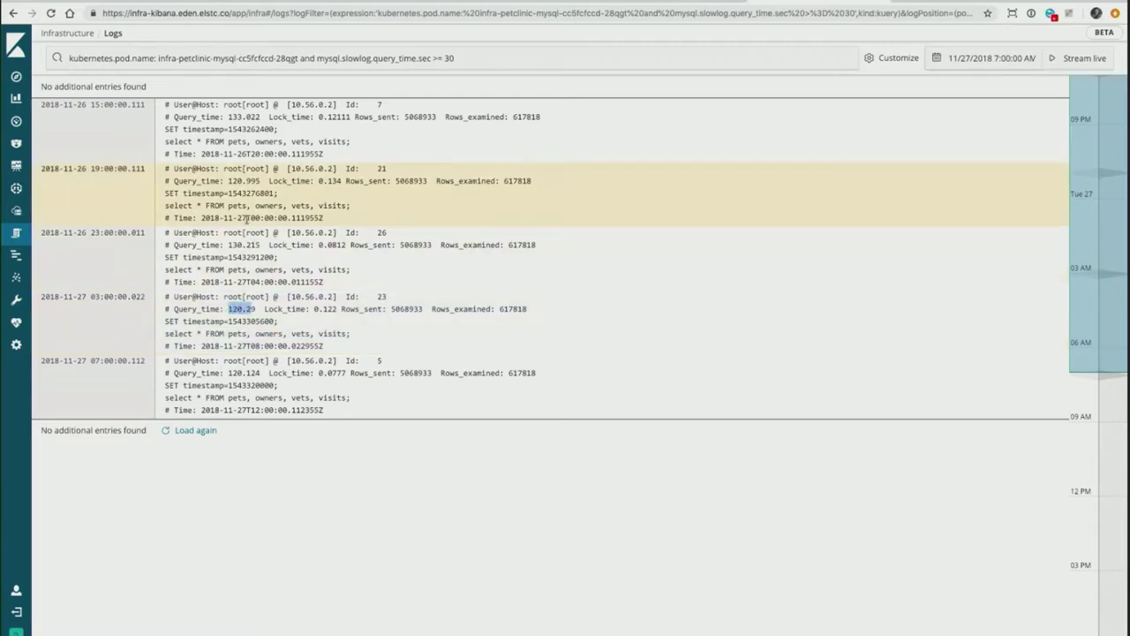
{"action": "left_click_drag", "start_coordinate": [228, 181], "coordinate": [265, 180]}
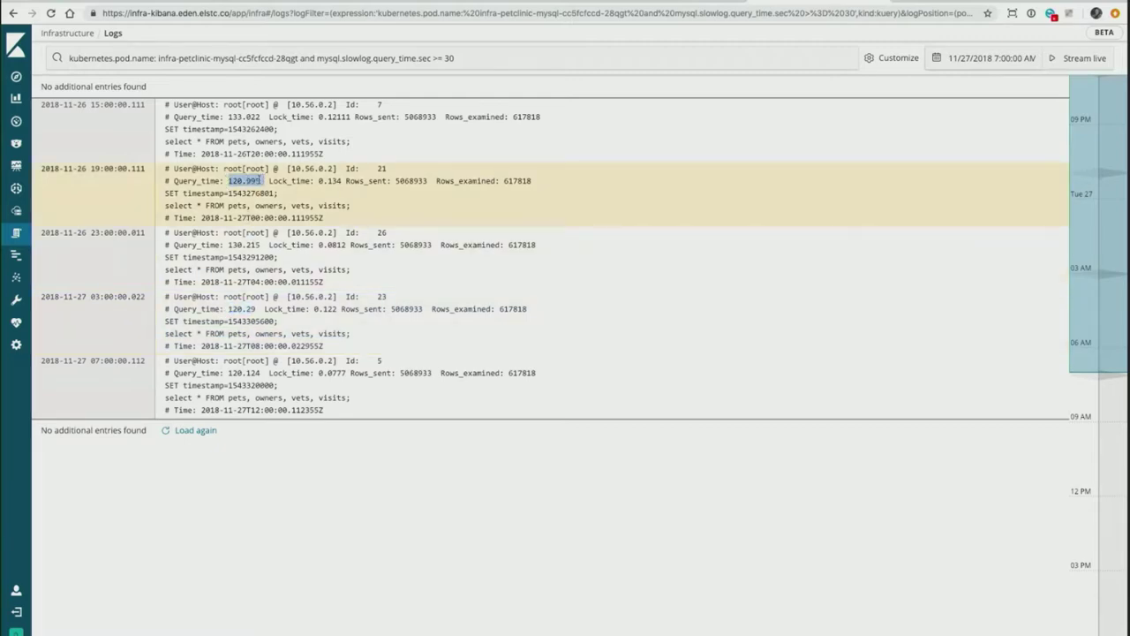